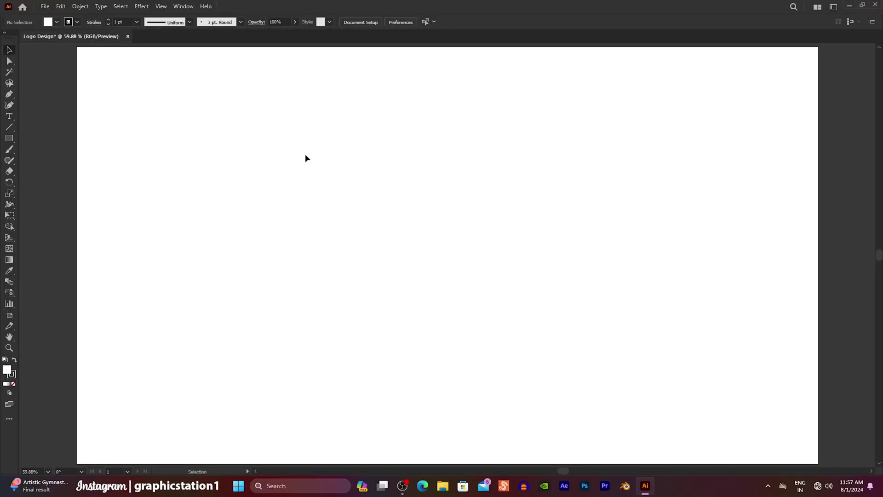
Draw one long vertical line on the artboard with the Line Segment tool
{"action": "left_click", "coordinate": [11, 129]}
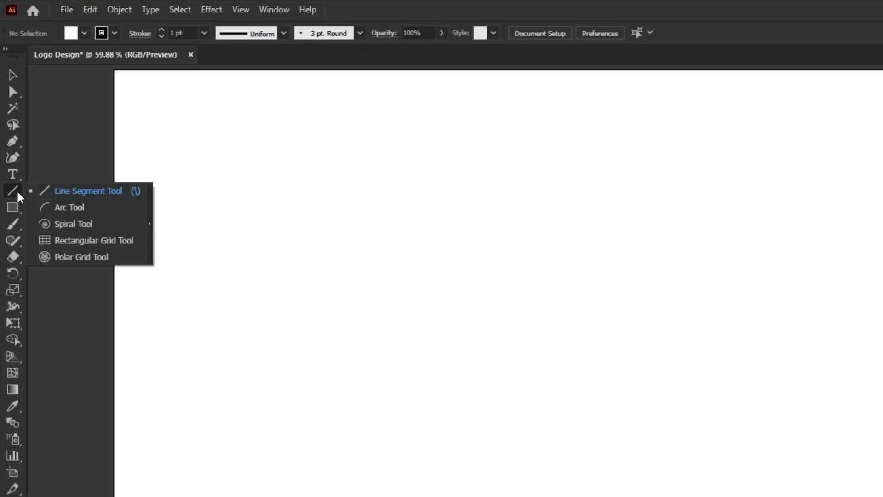
{"action": "left_click", "coordinate": [96, 191]}
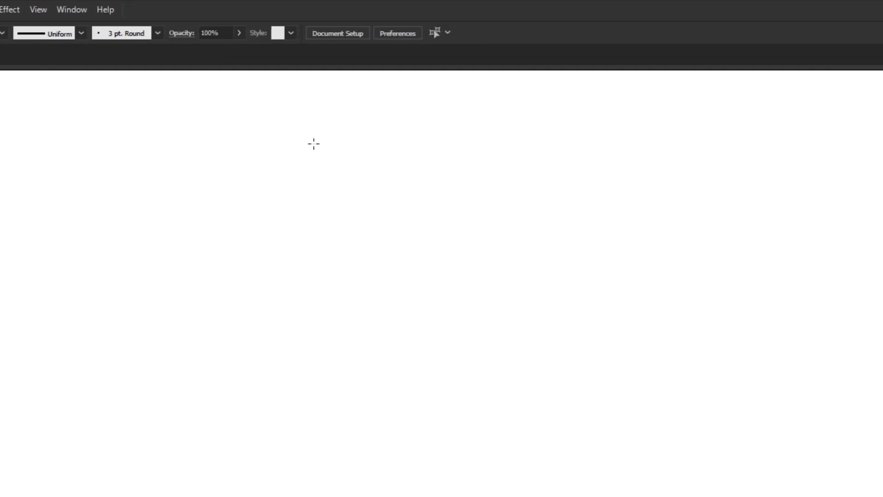
{"action": "left_click_drag", "start_coordinate": [313, 144], "coordinate": [313, 479]}
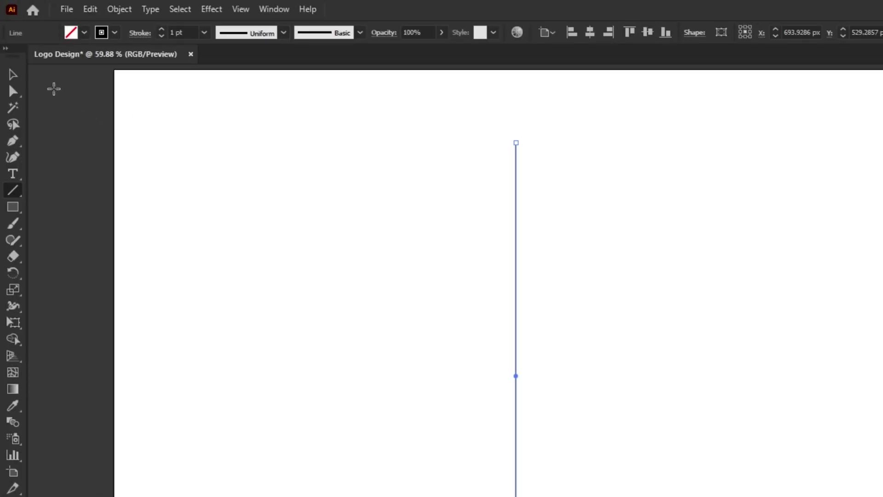
Alt-drag a copy right and repeat with Ctrl+D into five evenly spaced lines, then select them all
{"action": "left_click", "coordinate": [14, 75]}
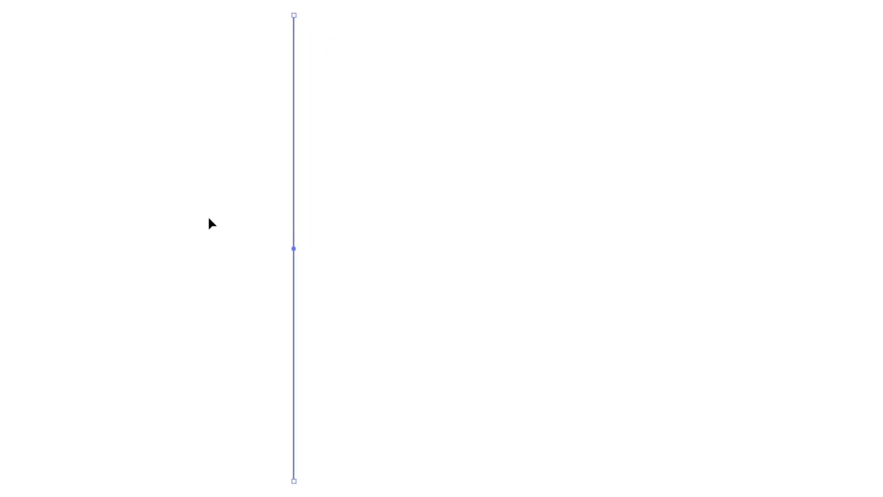
{"action": "left_click_drag", "start_coordinate": [293, 248], "coordinate": [336, 258]}
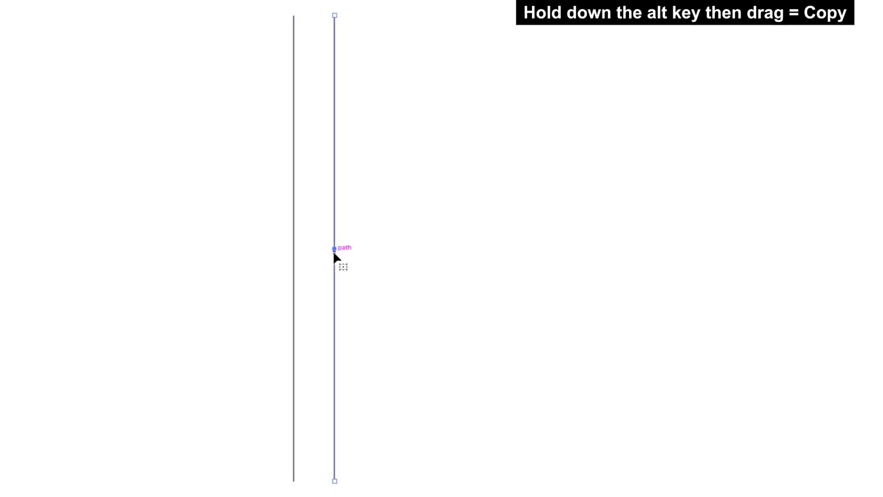
{"action": "key", "text": "ctrl+d"}
{"action": "key", "text": "ctrl+d"}
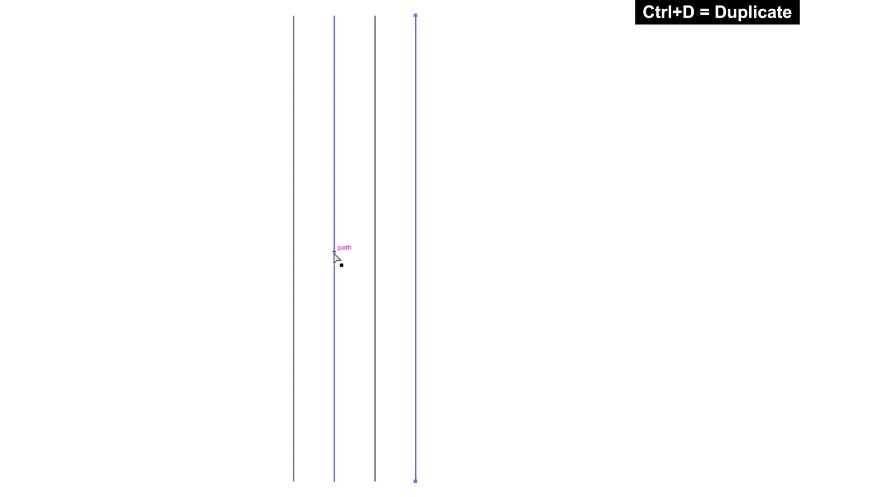
{"action": "key", "text": "ctrl+d"}
{"action": "mouse_move", "coordinate": [208, 155]}
{"action": "left_mouse_down"}
{"action": "mouse_move", "coordinate": [327, 217]}
{"action": "mouse_move", "coordinate": [500, 282]}
{"action": "left_mouse_up"}
Add a copy of the five lines rotated by a negative angle
{"action": "right_click", "coordinate": [354, 128]}
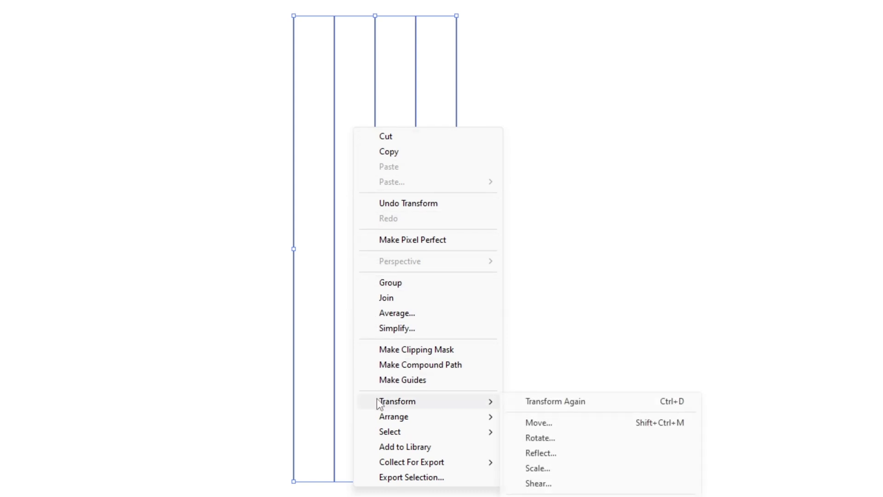
{"action": "mouse_move", "coordinate": [398, 401]}
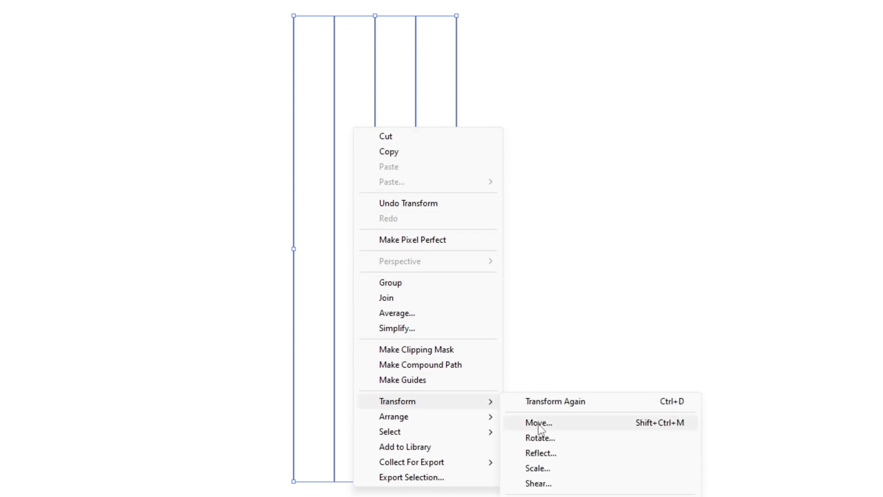
{"action": "left_click", "coordinate": [539, 438]}
{"action": "type", "text": "-60"}
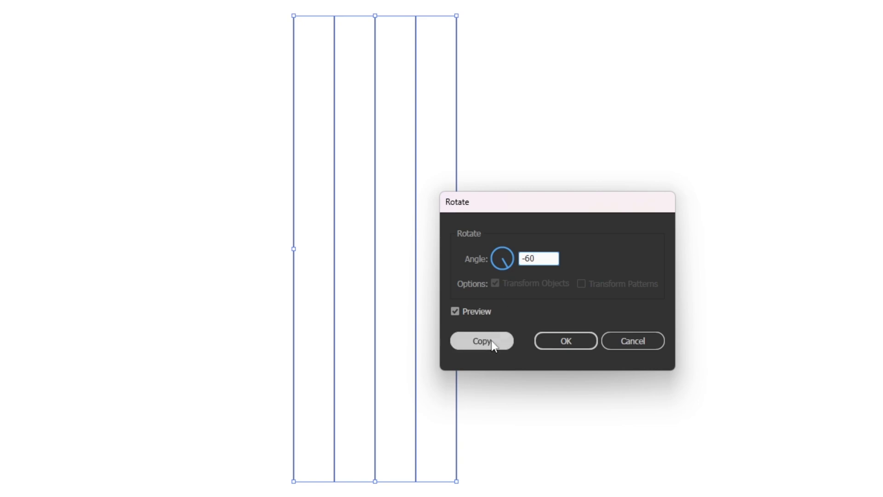
{"action": "left_click", "coordinate": [483, 341]}
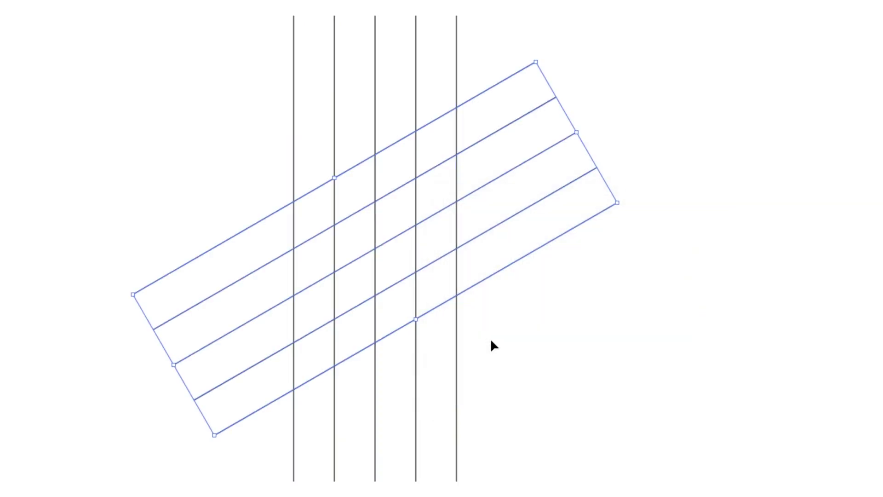
Add a vertically reflected copy of the rotated lines, then zoom into the grid's centre
{"action": "right_click", "coordinate": [399, 170]}
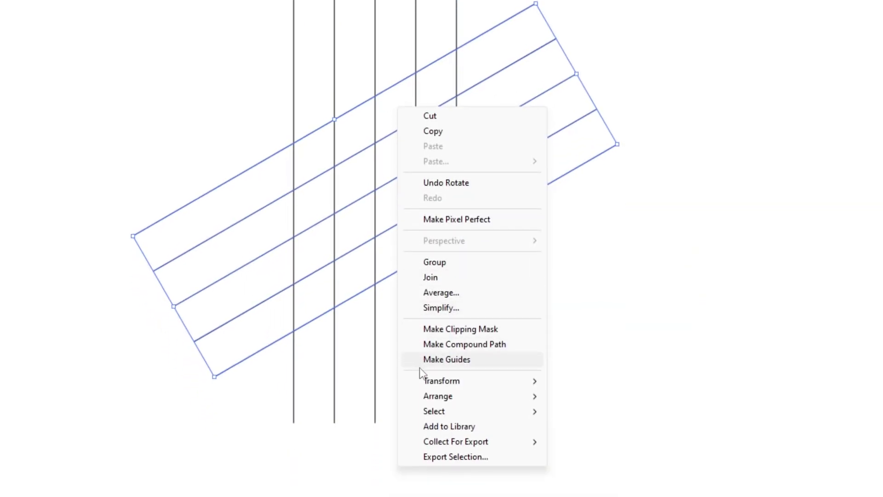
{"action": "mouse_move", "coordinate": [441, 381]}
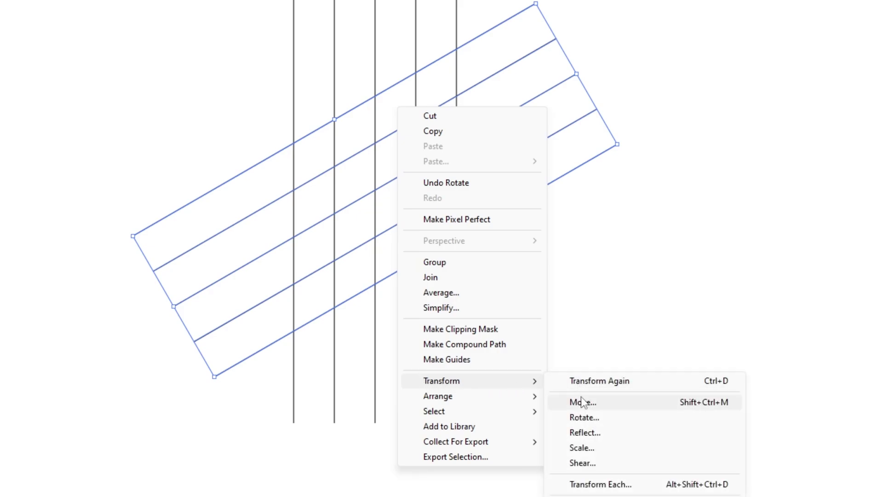
{"action": "left_click", "coordinate": [582, 433]}
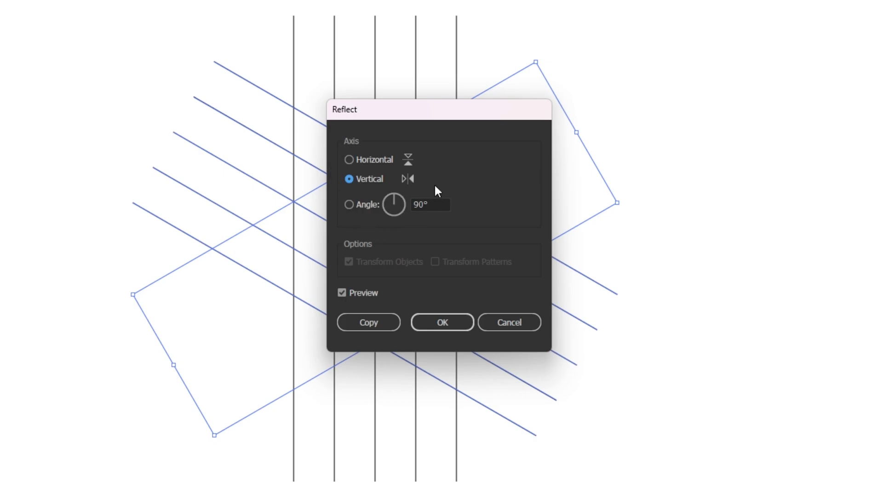
{"action": "left_click", "coordinate": [368, 321]}
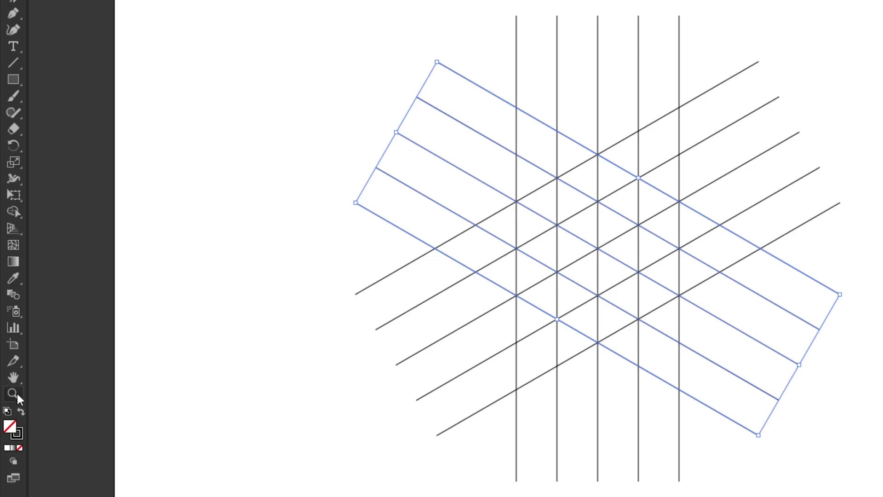
{"action": "left_click", "coordinate": [17, 392]}
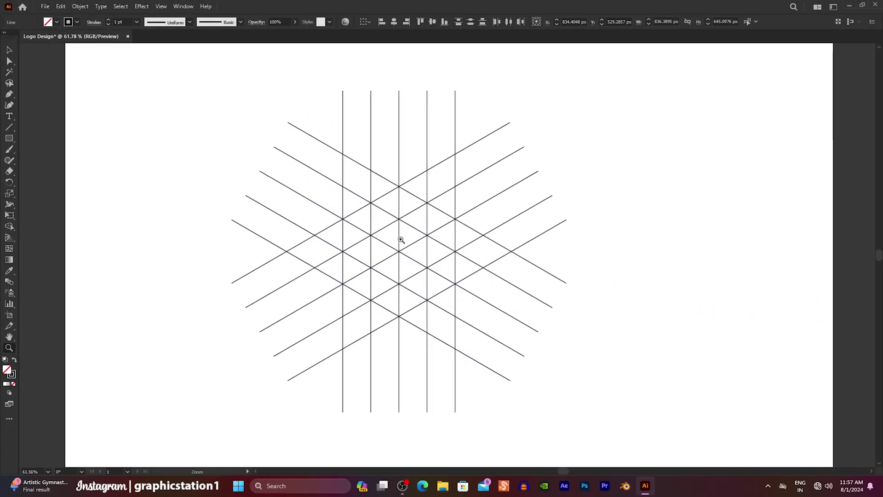
{"action": "left_click_drag", "start_coordinate": [400, 239], "coordinate": [500, 292]}
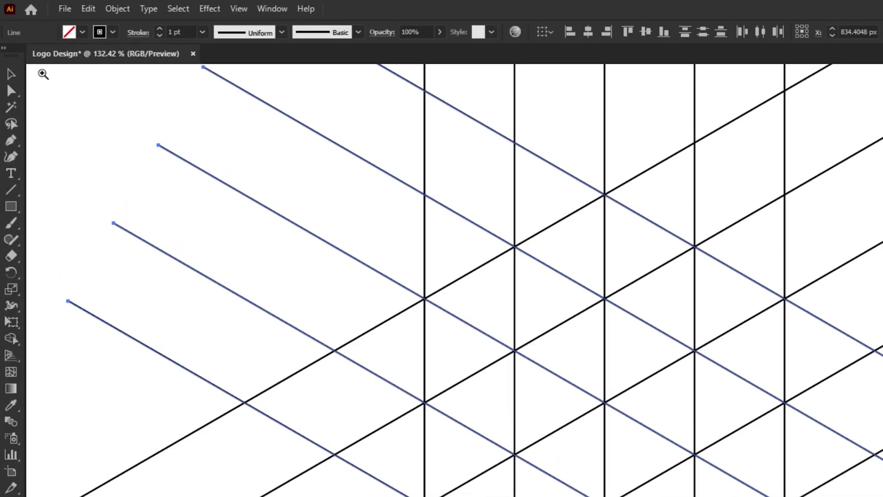
Select every grid line, activate the Shape Builder tool and set the fill to black
{"action": "key", "text": "v"}
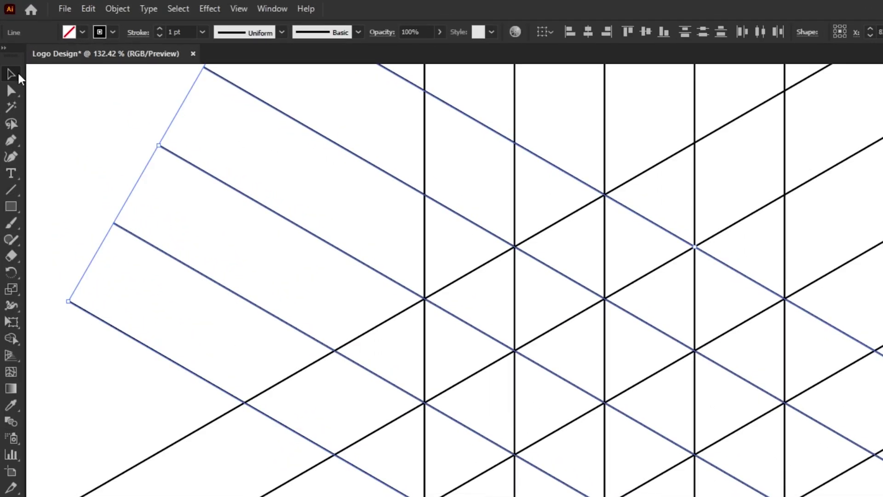
{"action": "left_click_drag", "start_coordinate": [73, 78], "coordinate": [700, 412]}
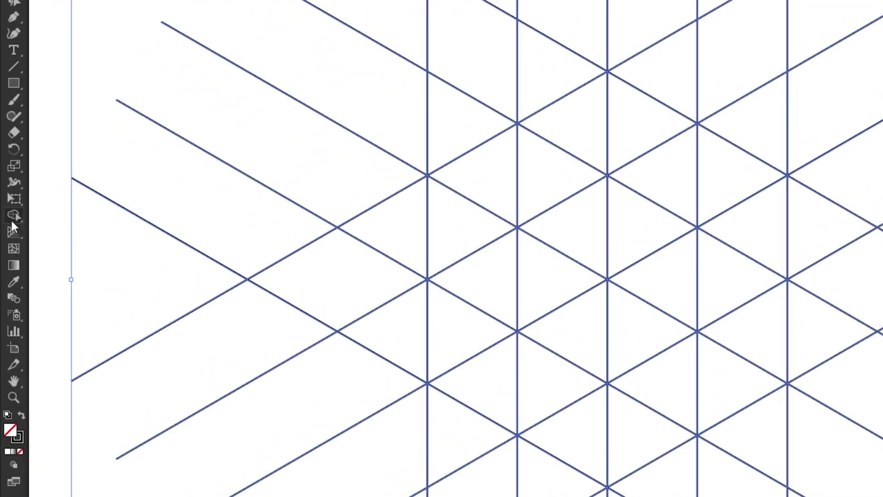
{"action": "left_click_drag", "start_coordinate": [10, 219], "coordinate": [32, 219]}
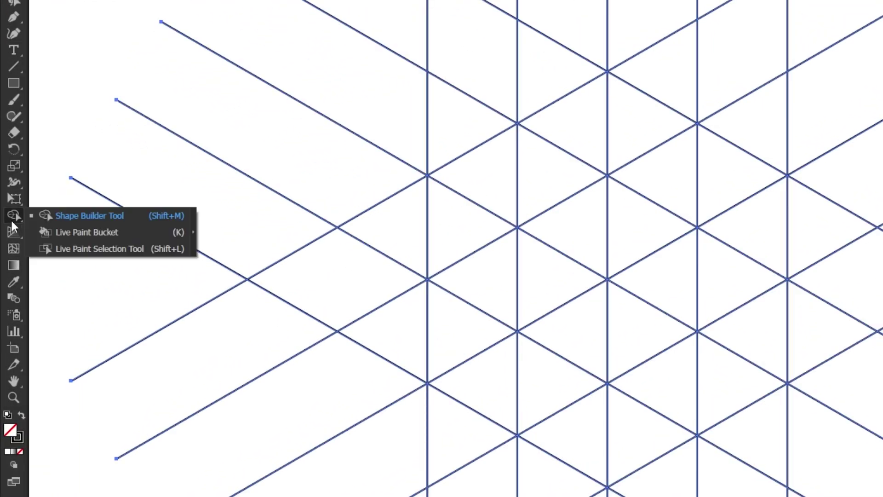
{"action": "left_click", "coordinate": [95, 220]}
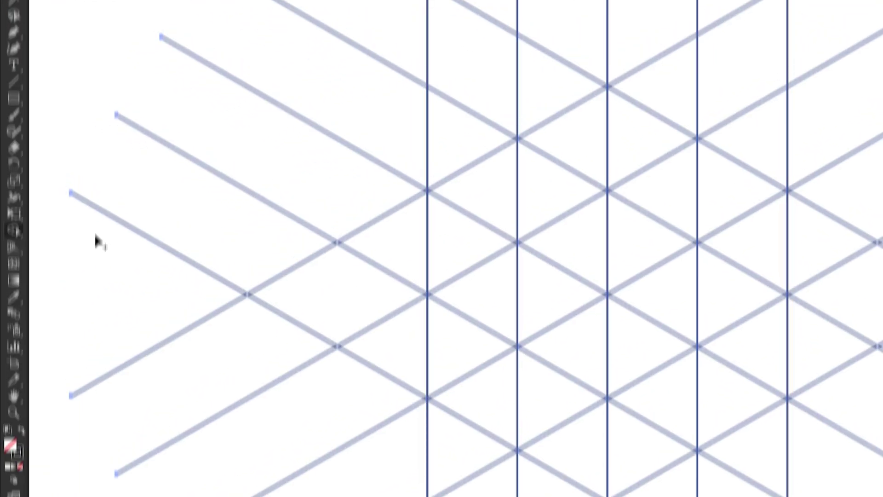
{"action": "left_click", "coordinate": [84, 33]}
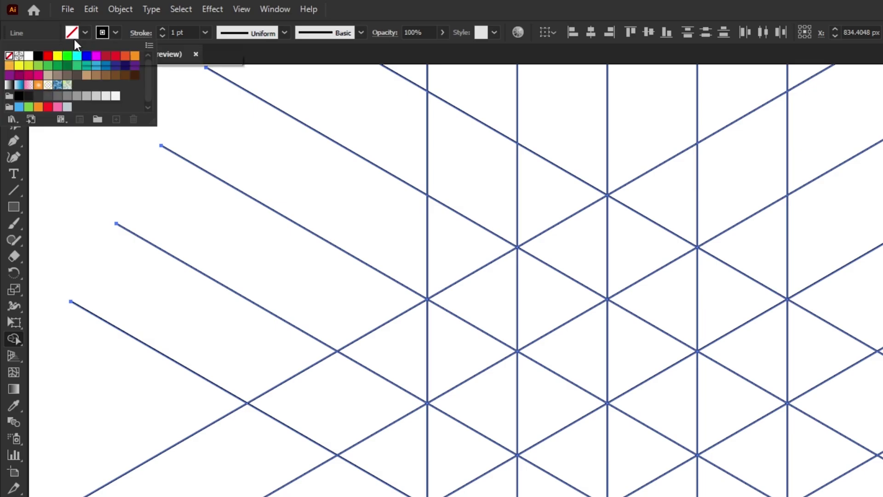
{"action": "left_click", "coordinate": [30, 99]}
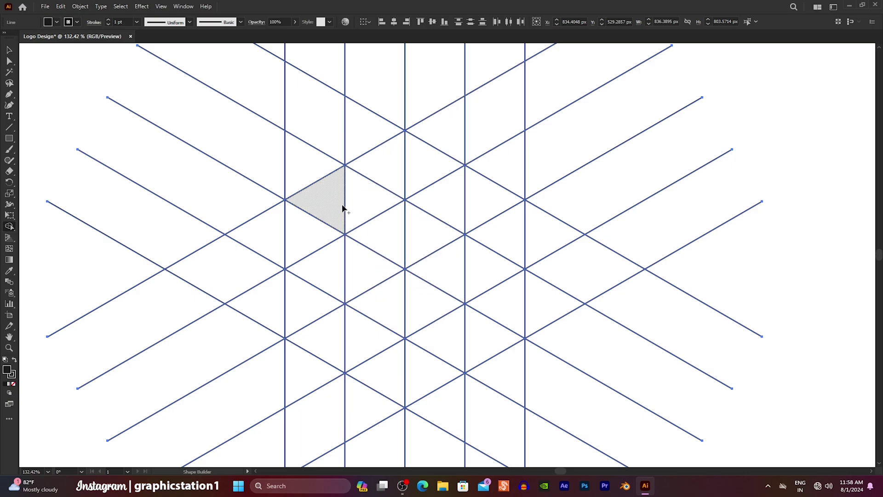
Merge grid triangles into the black top face, left face and remaining faces of the Y
{"action": "left_click_drag", "start_coordinate": [341, 207], "coordinate": [420, 235]}
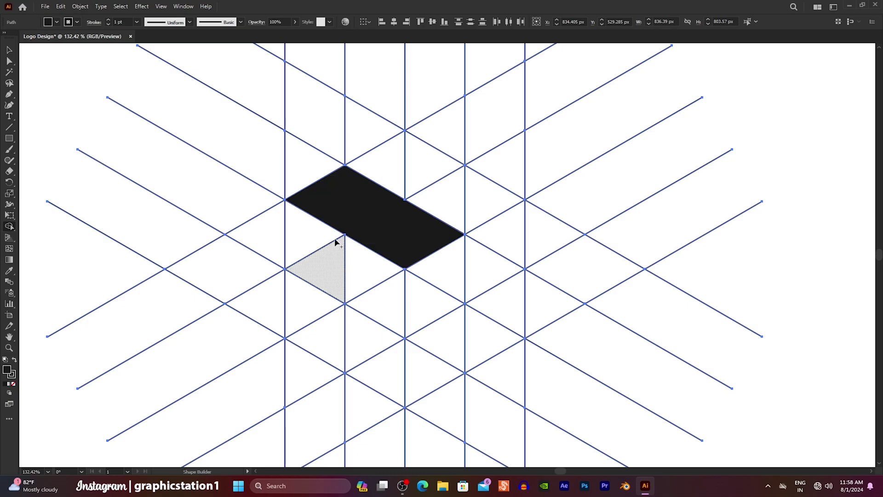
{"action": "mouse_move", "coordinate": [327, 272]}
{"action": "left_mouse_down"}
{"action": "mouse_move", "coordinate": [378, 370]}
{"action": "mouse_move", "coordinate": [446, 336]}
{"action": "left_mouse_up"}
{"action": "mouse_move", "coordinate": [437, 296]}
{"action": "left_mouse_down"}
{"action": "mouse_move", "coordinate": [470, 280]}
{"action": "mouse_move", "coordinate": [493, 220]}
{"action": "mouse_move", "coordinate": [453, 214]}
{"action": "left_mouse_up"}
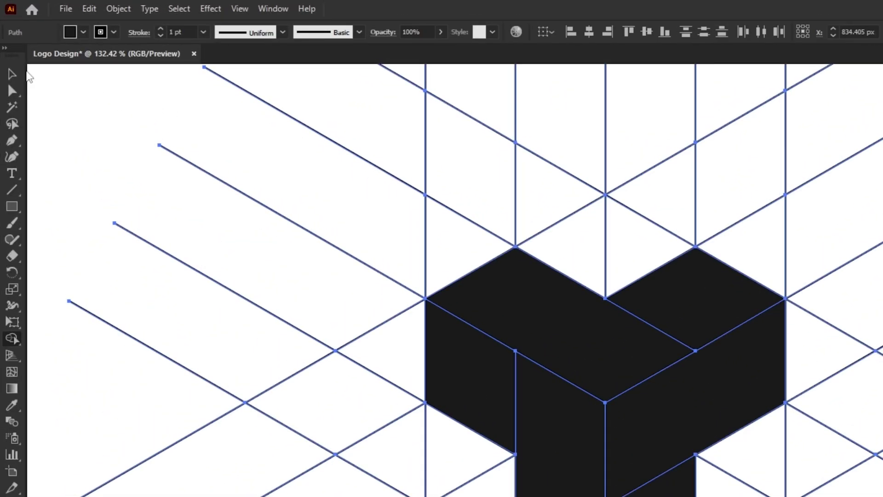
{"action": "left_click", "coordinate": [9, 48]}
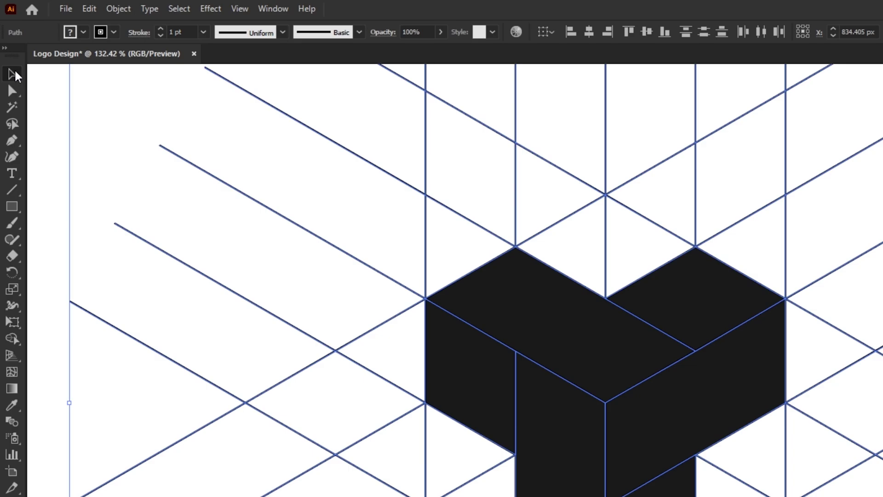
Select all leftover grid lines with the Magic Wand and delete them
{"action": "left_click", "coordinate": [102, 117]}
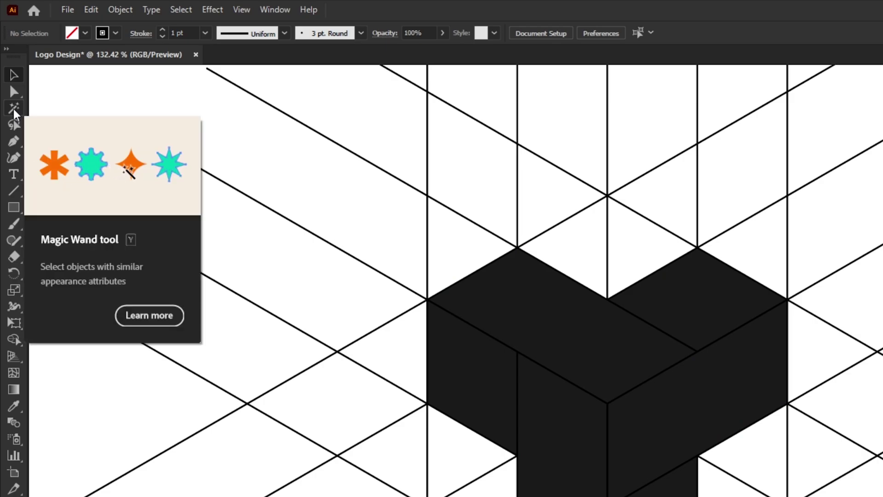
{"action": "left_click", "coordinate": [14, 110]}
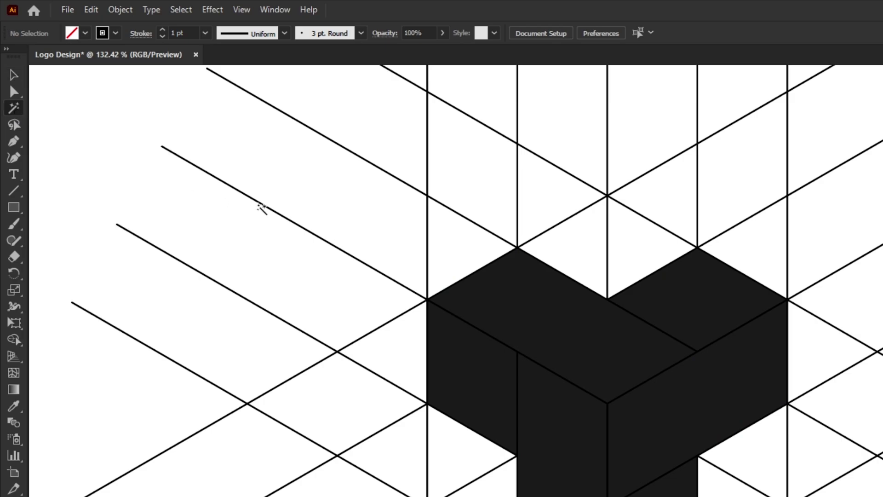
{"action": "left_click", "coordinate": [272, 210]}
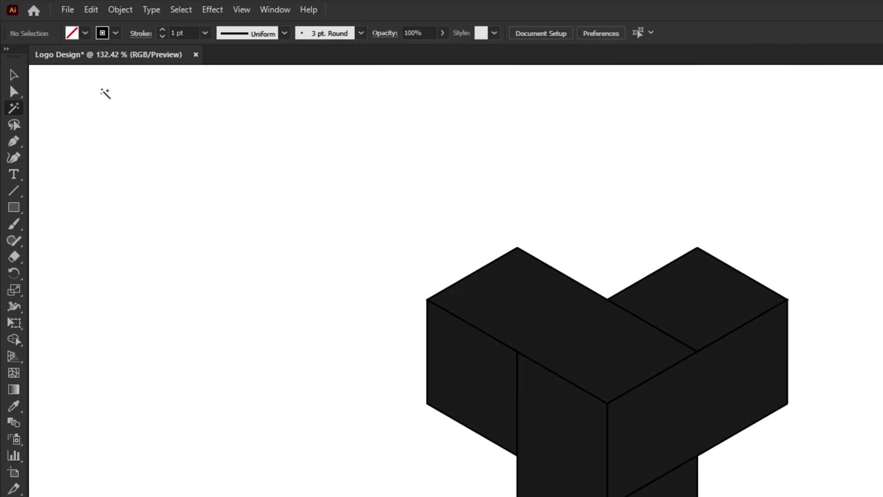
{"action": "left_click", "coordinate": [15, 74]}
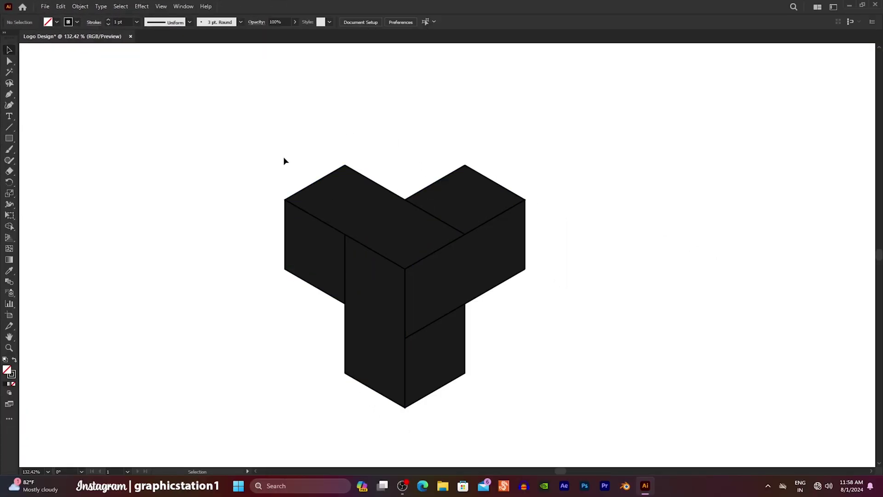
Show the rulers and drag a horizontal and a vertical guide onto the logo's centre
{"action": "left_click", "coordinate": [163, 7]}
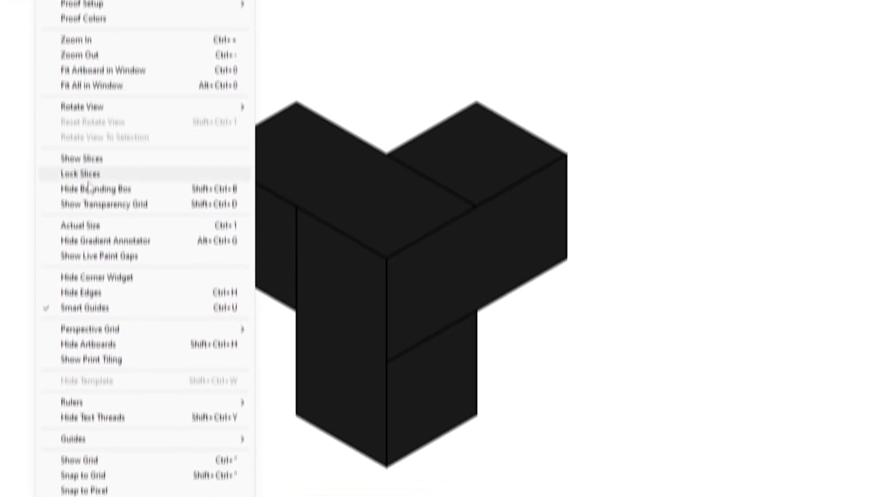
{"action": "mouse_move", "coordinate": [72, 299]}
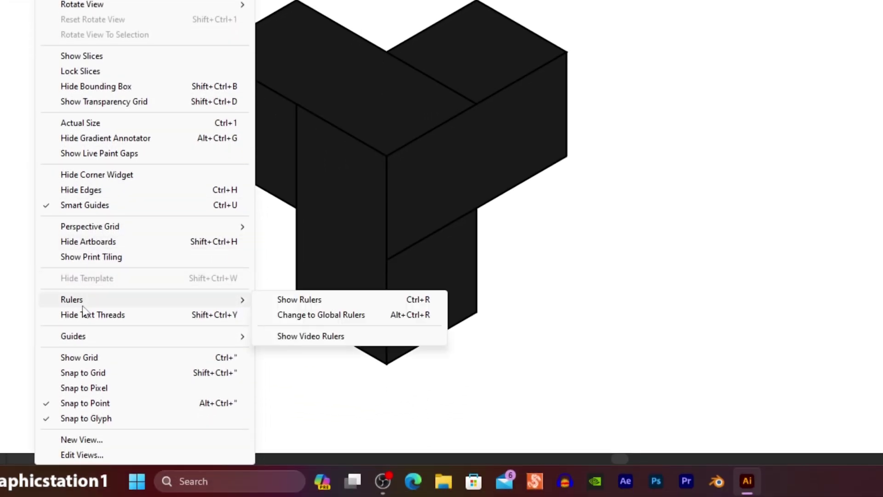
{"action": "left_click", "coordinate": [304, 303]}
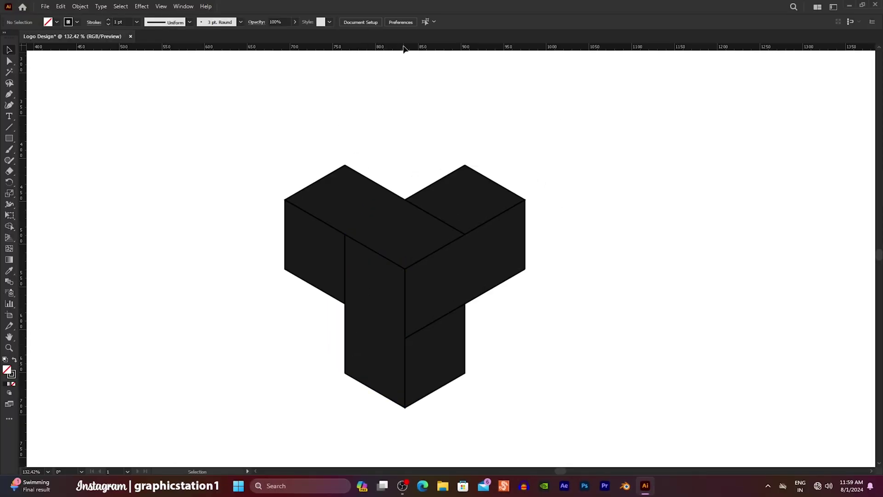
{"action": "left_click_drag", "start_coordinate": [405, 48], "coordinate": [413, 270]}
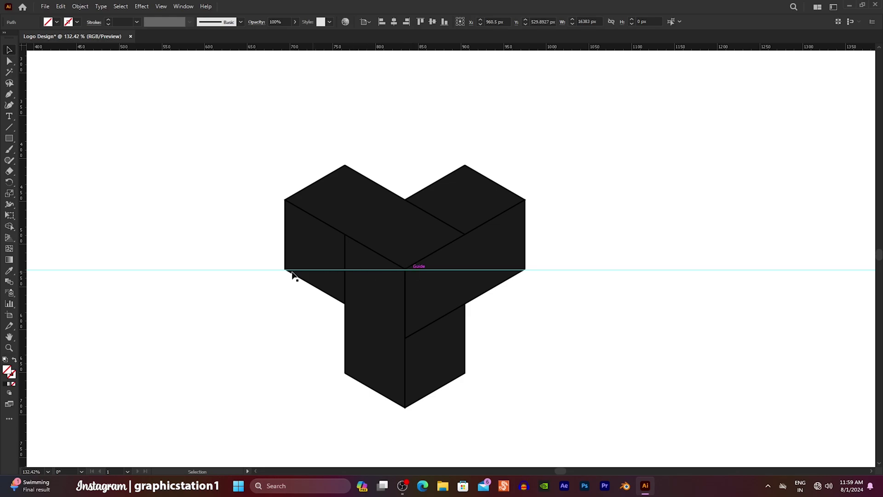
{"action": "left_click_drag", "start_coordinate": [21, 270], "coordinate": [376, 277]}
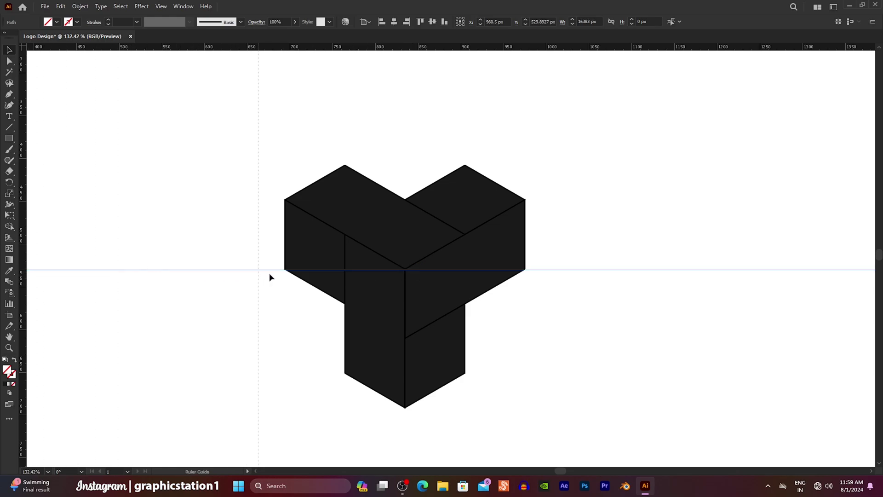
{"action": "left_click_drag", "start_coordinate": [377, 277], "coordinate": [406, 277]}
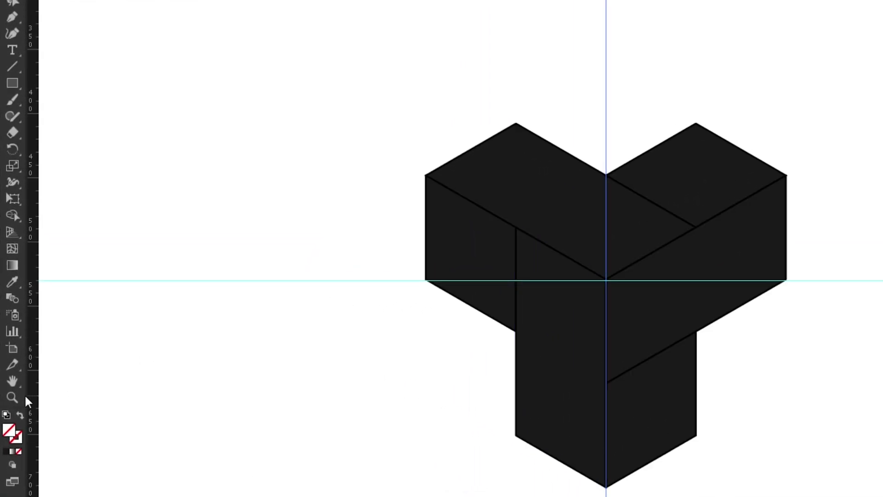
Zoom in on the arms' junction and snap the vertical guide exactly onto it
{"action": "left_click", "coordinate": [13, 396]}
{"action": "left_click_drag", "start_coordinate": [399, 263], "coordinate": [654, 400]}
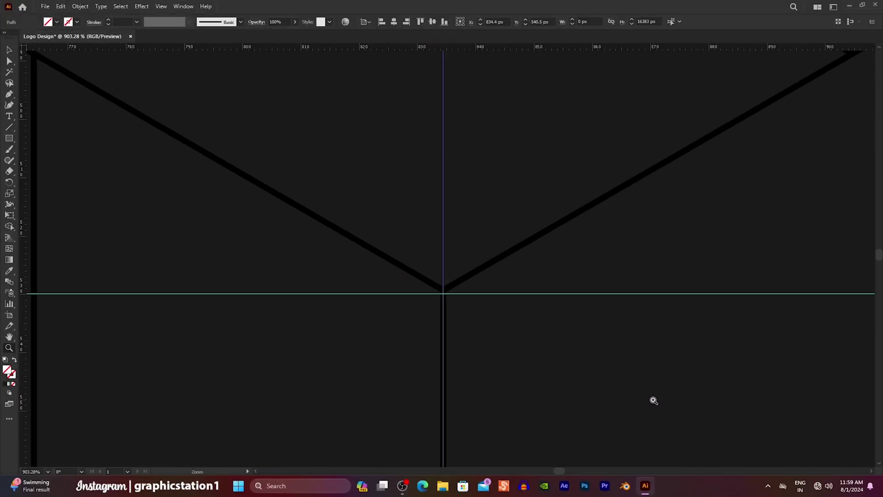
{"action": "left_click_drag", "start_coordinate": [450, 297], "coordinate": [612, 378]}
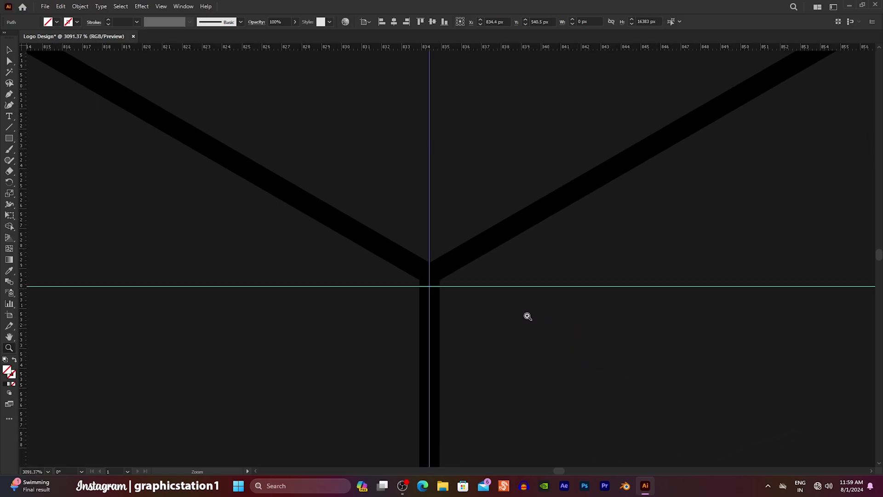
{"action": "left_click", "coordinate": [9, 49]}
{"action": "left_click", "coordinate": [75, 73]}
{"action": "left_click_drag", "start_coordinate": [429, 286], "coordinate": [436, 274]}
Snap the horizontal guide exactly onto the junction, then zoom back out to the whole logo
{"action": "left_click", "coordinate": [440, 272]}
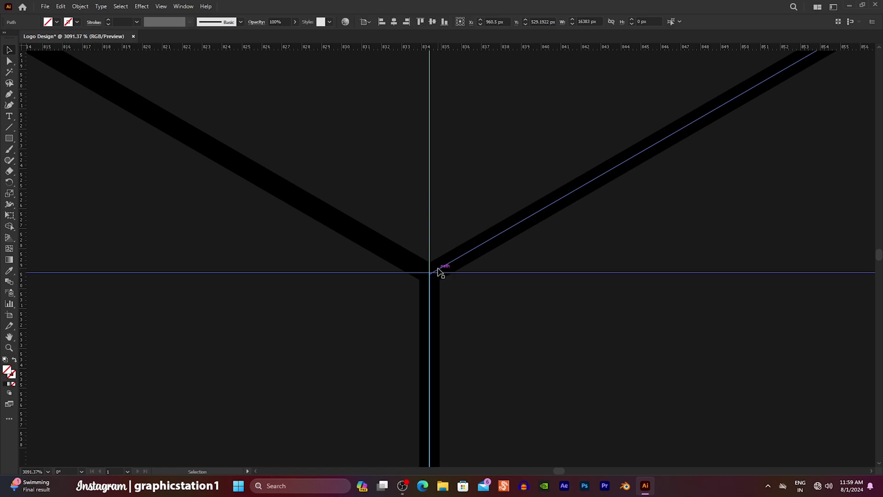
{"action": "scroll", "coordinate": [436, 275], "scroll_direction": "up", "scroll_amount": 3, "text": "alt"}
{"action": "scroll", "coordinate": [354, 197], "scroll_direction": "up", "scroll_amount": 3, "text": "alt"}
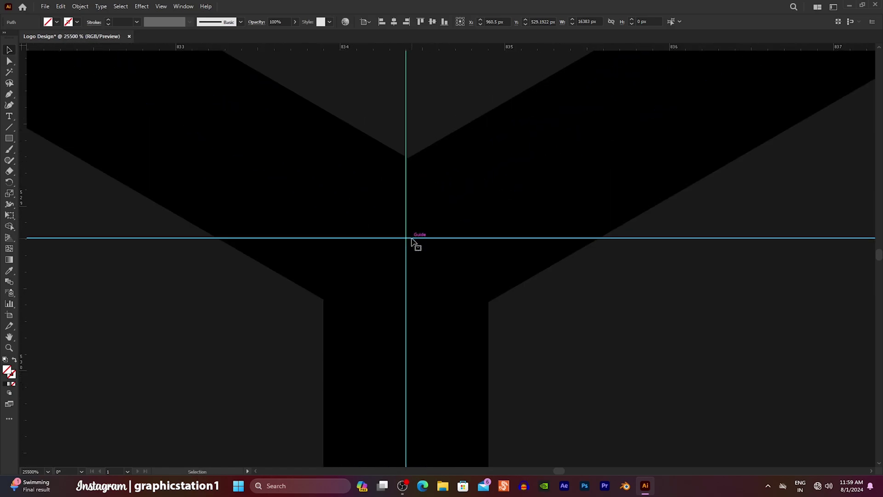
{"action": "left_click_drag", "start_coordinate": [411, 239], "coordinate": [414, 252]}
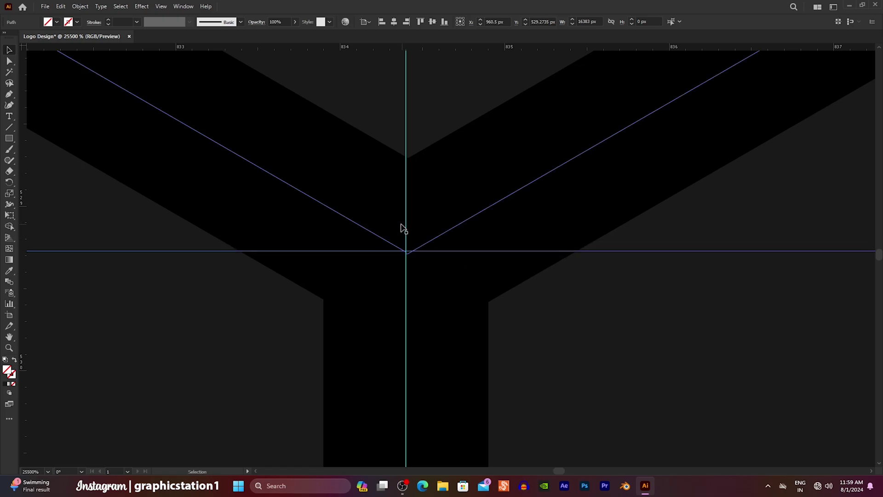
{"action": "left_click_drag", "start_coordinate": [405, 251], "coordinate": [409, 256]}
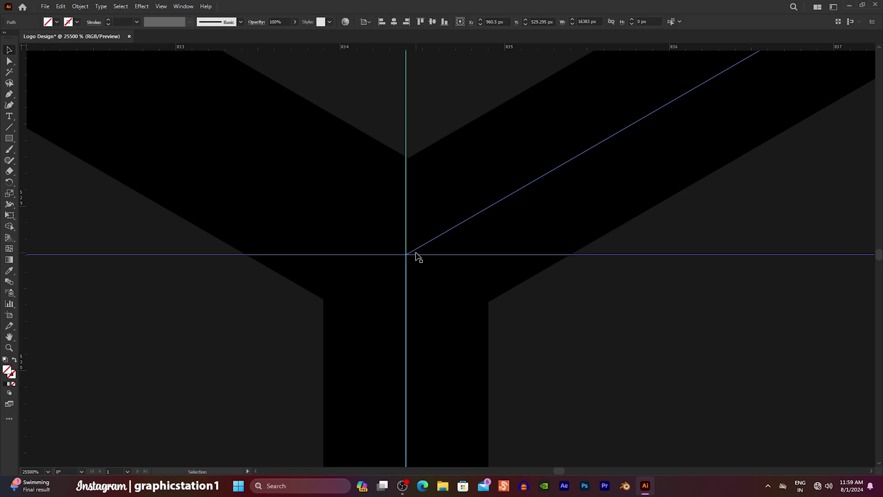
{"action": "scroll", "coordinate": [416, 256], "scroll_direction": "down", "scroll_amount": 5, "text": "alt"}
{"action": "scroll", "coordinate": [416, 256], "scroll_direction": "down", "scroll_amount": 5, "text": "alt"}
{"action": "scroll", "coordinate": [417, 255], "scroll_direction": "down", "scroll_amount": 5, "text": "alt"}
{"action": "scroll", "coordinate": [416, 256], "scroll_direction": "down", "scroll_amount": 5, "text": "alt"}
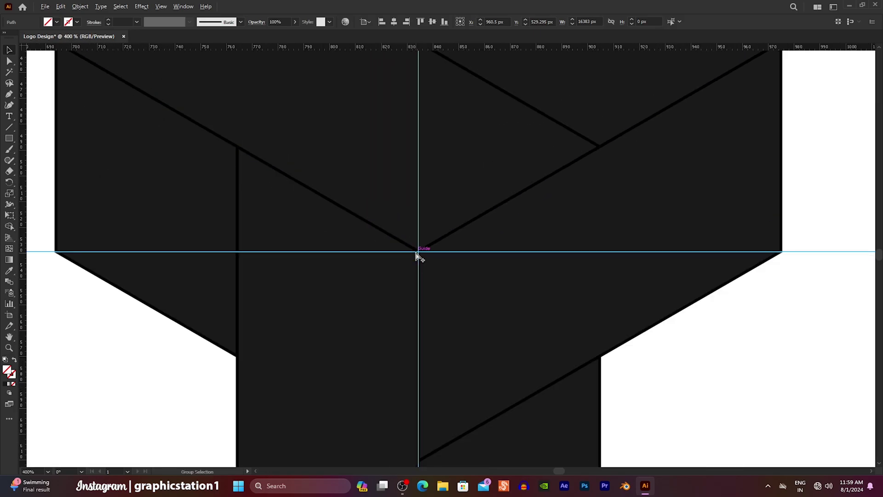
{"action": "scroll", "coordinate": [417, 257], "scroll_direction": "down", "scroll_amount": 1, "text": "alt"}
{"action": "scroll", "coordinate": [416, 256], "scroll_direction": "down", "scroll_amount": 1, "text": "alt"}
{"action": "left_click", "coordinate": [420, 278]}
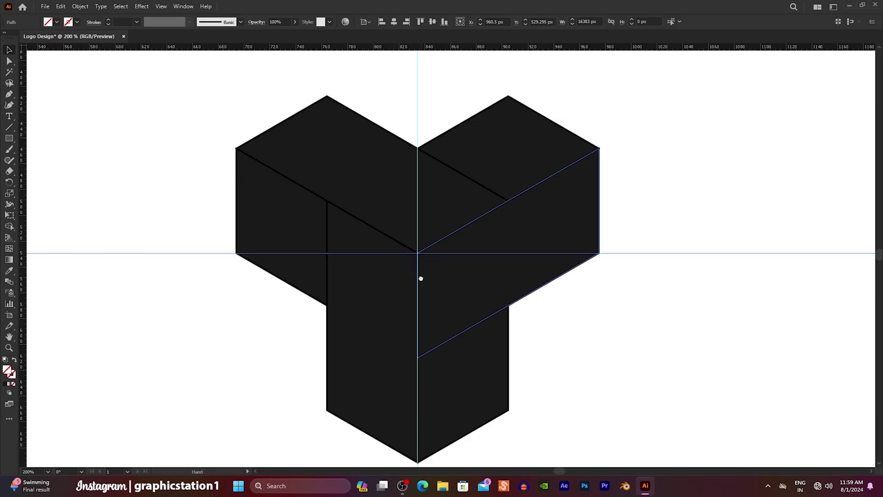
{"action": "left_click_drag", "start_coordinate": [420, 278], "coordinate": [420, 252]}
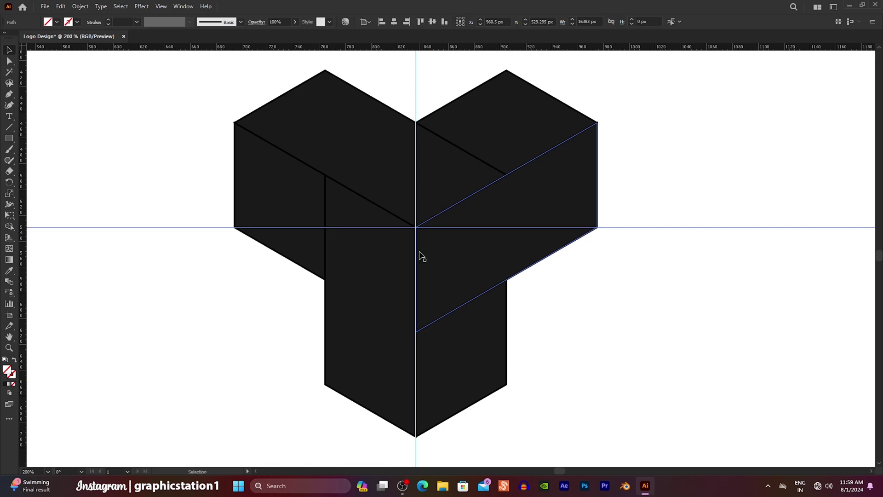
{"action": "left_click", "coordinate": [187, 170]}
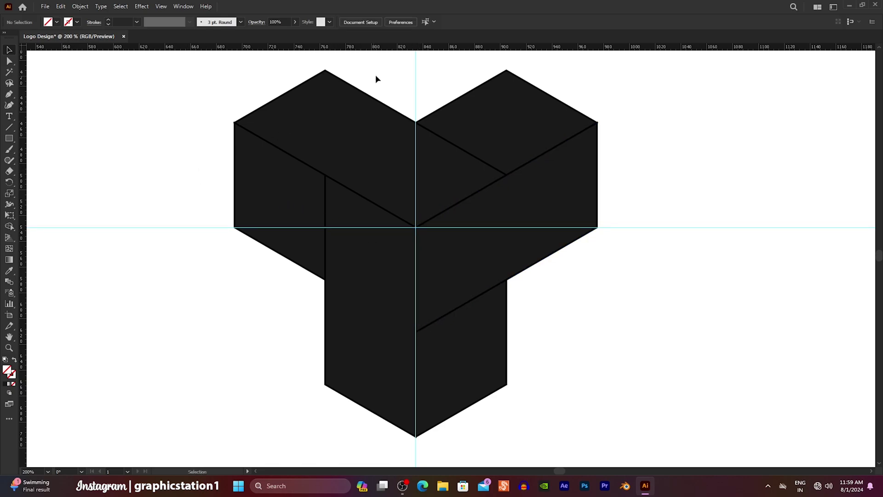
Lock both centre guides with Object > Lock > Selection and hide the rulers
{"action": "left_click_drag", "start_coordinate": [439, 85], "coordinate": [440, 85]}
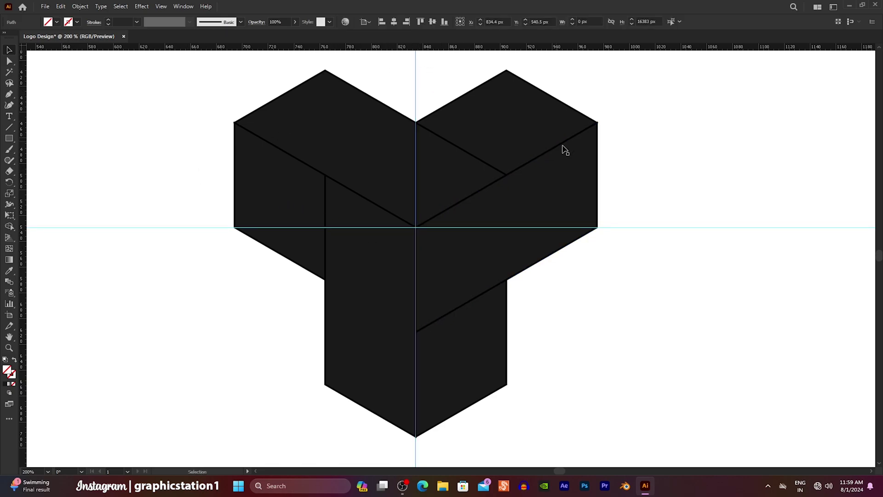
{"action": "left_click_drag", "start_coordinate": [645, 186], "coordinate": [680, 249]}
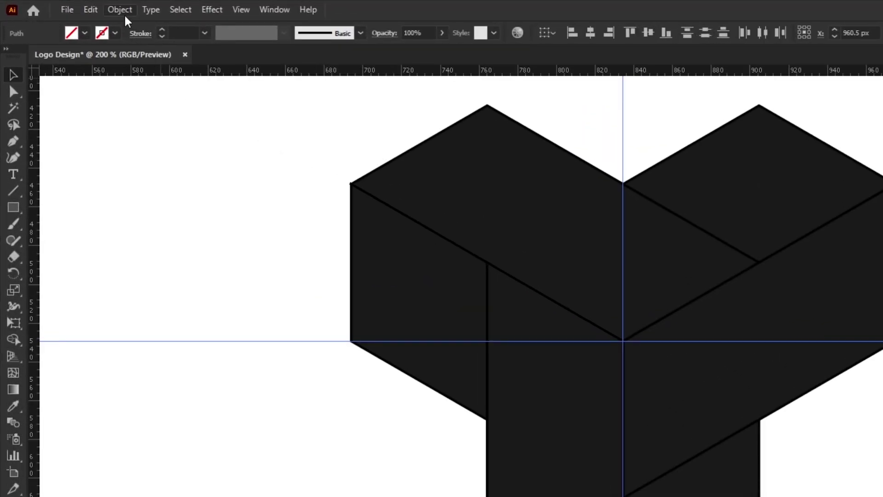
{"action": "left_click", "coordinate": [123, 13]}
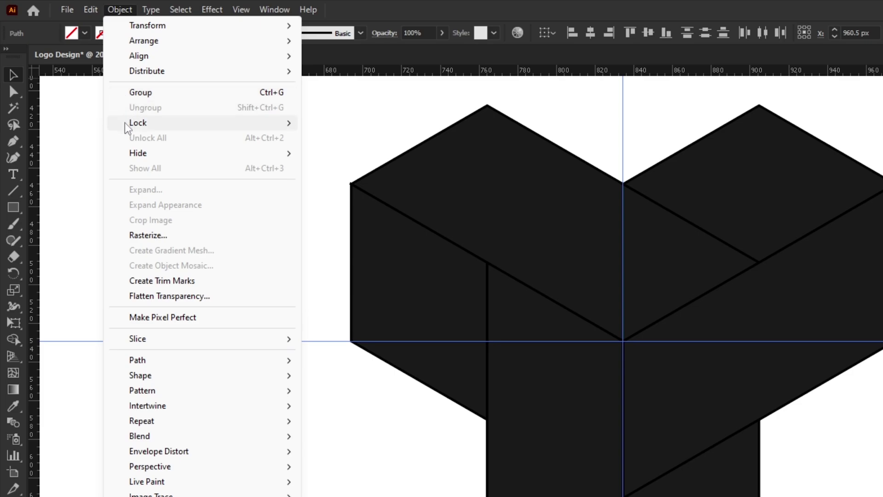
{"action": "mouse_move", "coordinate": [138, 123]}
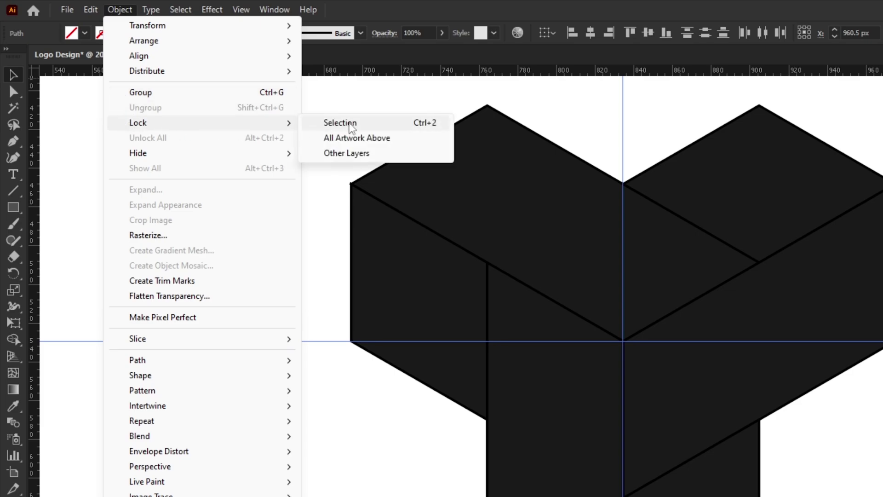
{"action": "left_click", "coordinate": [355, 127]}
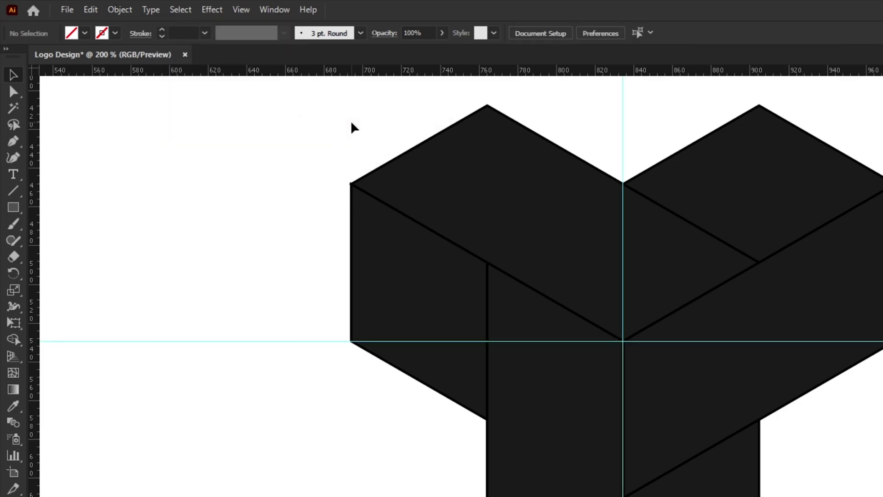
{"action": "left_click", "coordinate": [243, 10]}
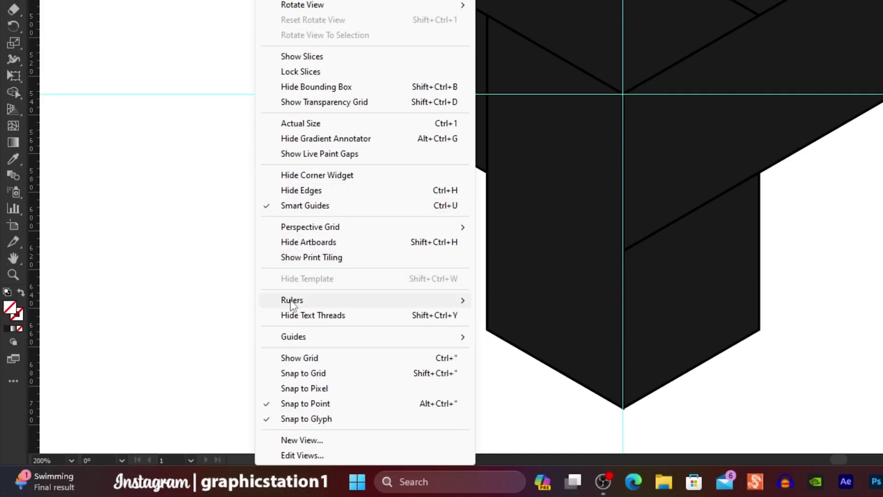
{"action": "mouse_move", "coordinate": [292, 300]}
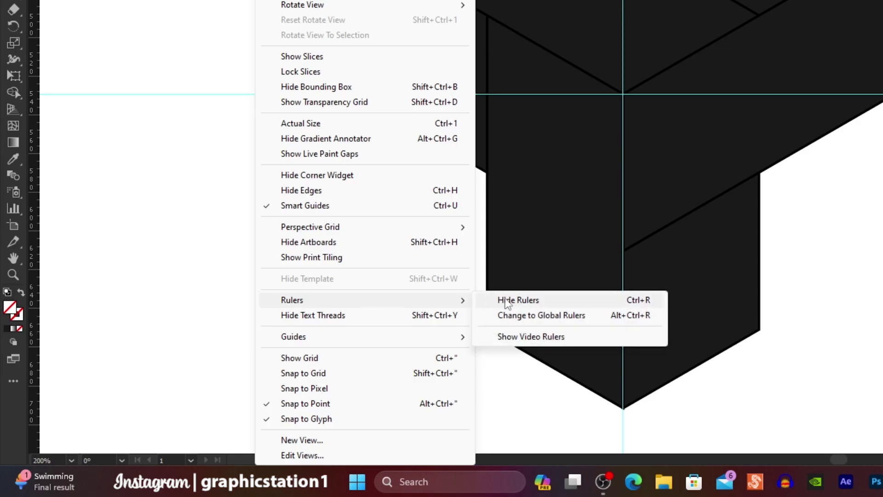
{"action": "left_click", "coordinate": [506, 301]}
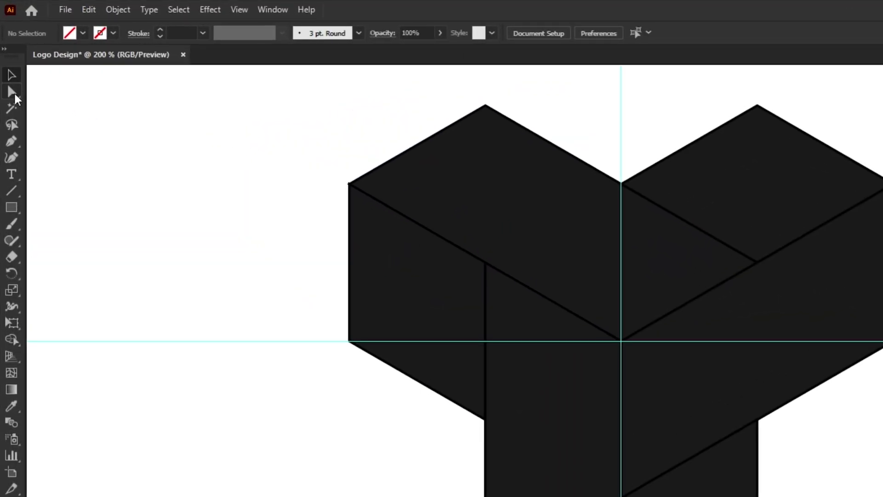
Round the inner top corners of the front face and left arm face to about 63–65 px
{"action": "left_click", "coordinate": [14, 92]}
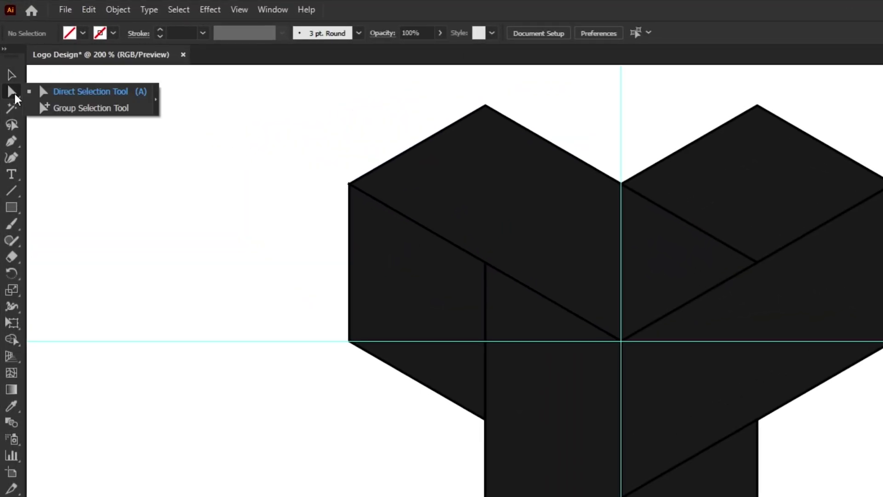
{"action": "left_click", "coordinate": [93, 92]}
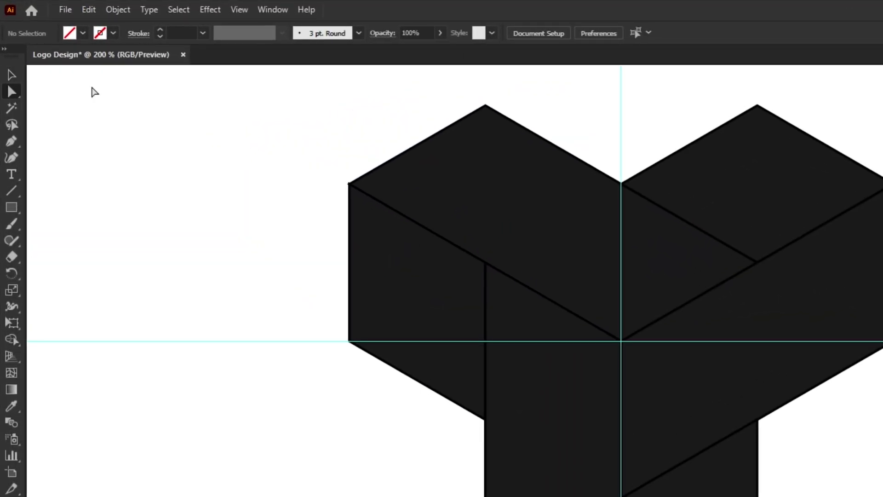
{"action": "left_click", "coordinate": [382, 209]}
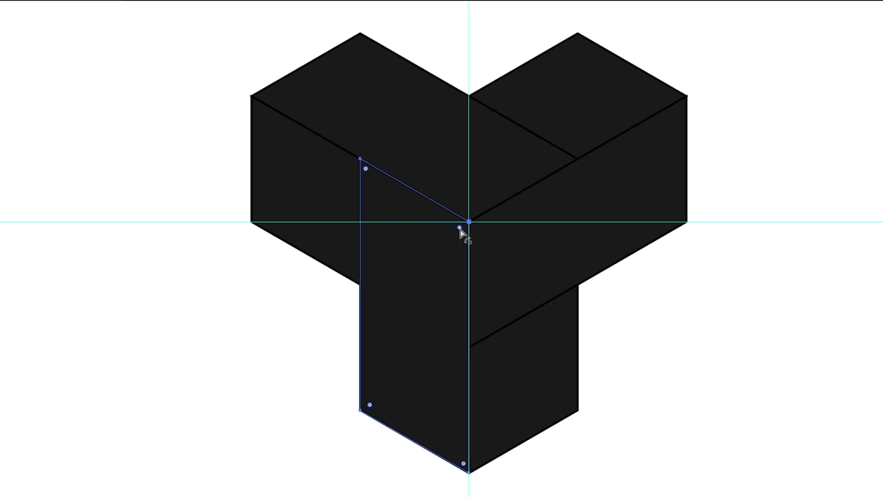
{"action": "left_click_drag", "start_coordinate": [460, 229], "coordinate": [366, 297]}
{"action": "left_click", "coordinate": [331, 203]}
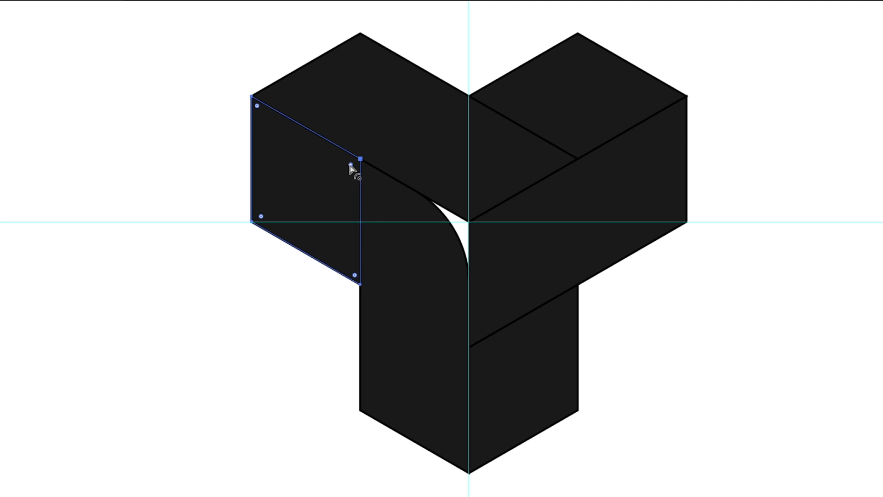
{"action": "left_click_drag", "start_coordinate": [350, 165], "coordinate": [252, 223]}
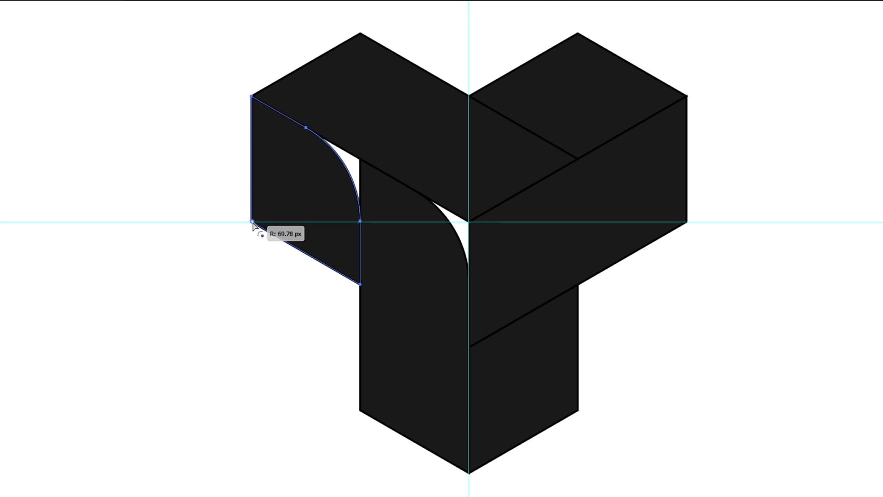
{"action": "left_click", "coordinate": [268, 309]}
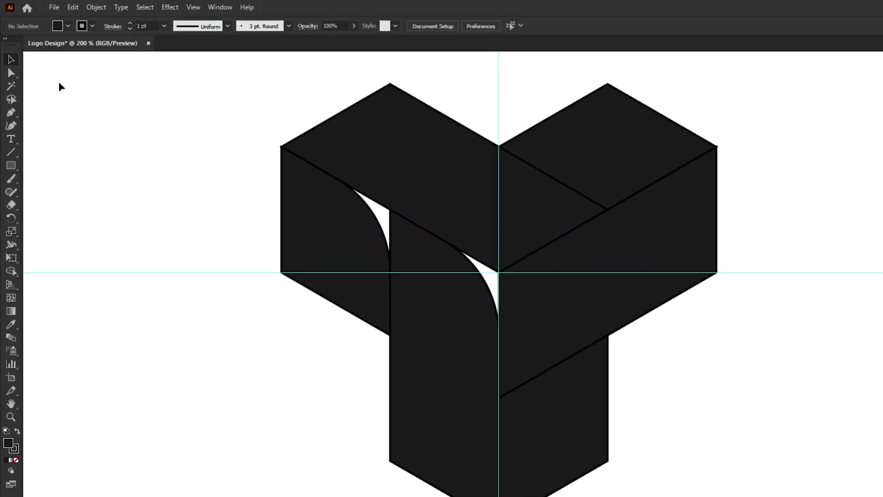
Select all shapes and merge the left face with its curved gap using Shape Builder
{"action": "left_click_drag", "start_coordinate": [232, 167], "coordinate": [401, 236]}
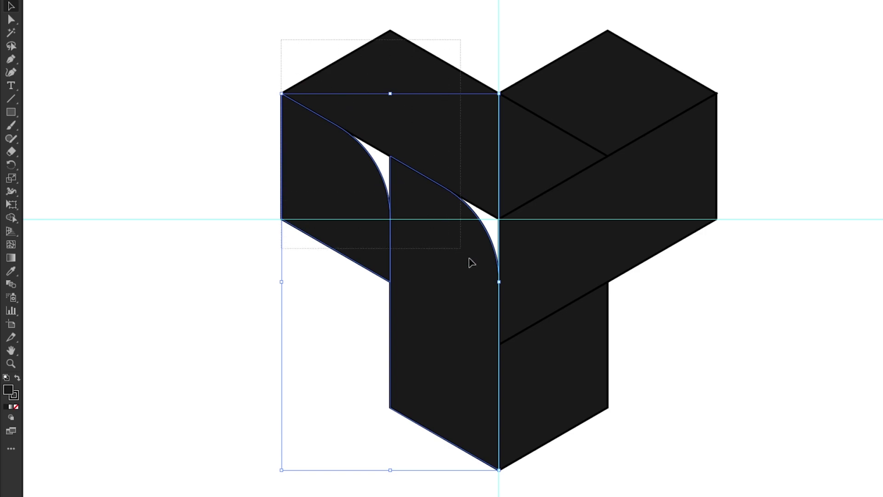
{"action": "key", "text": "ctrl+a"}
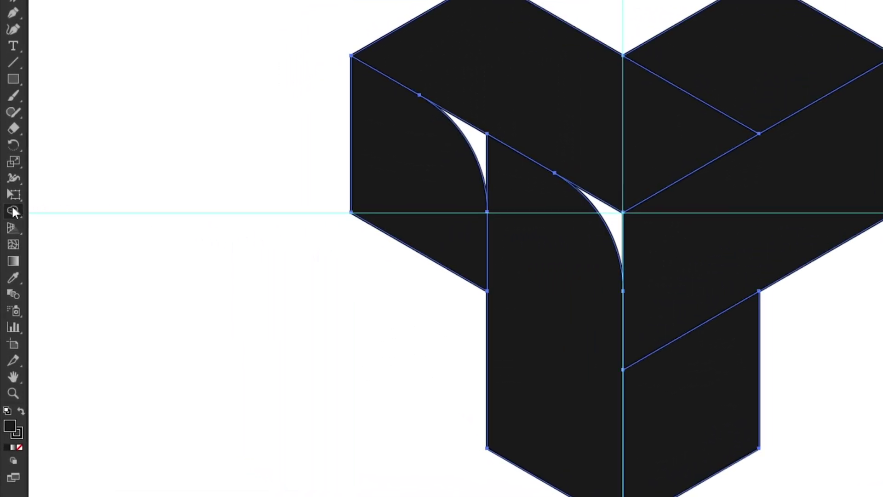
{"action": "right_click", "coordinate": [13, 207]}
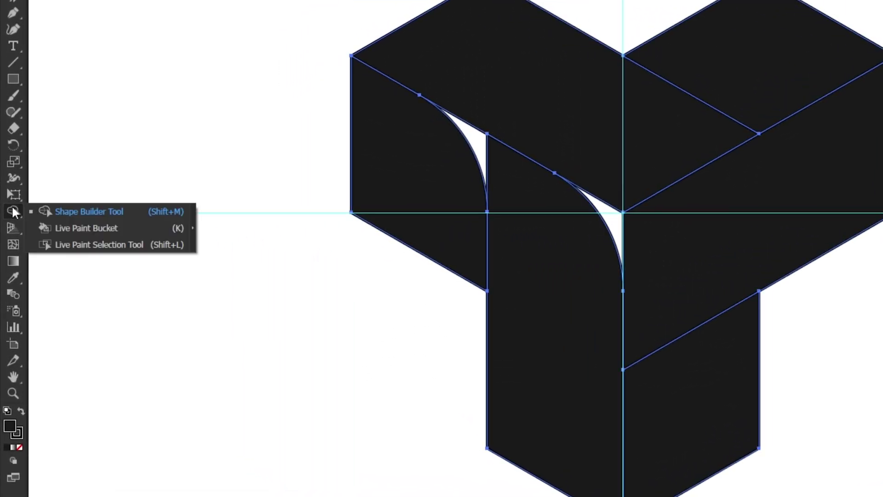
{"action": "left_click", "coordinate": [95, 210]}
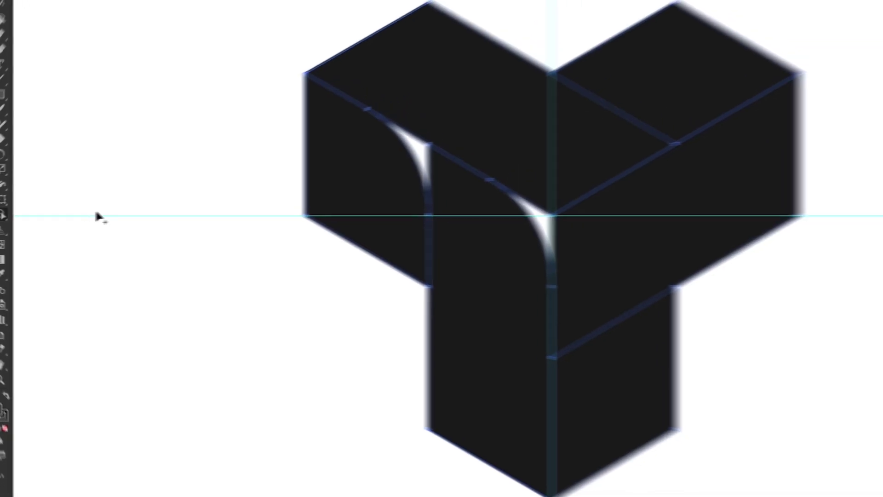
{"action": "left_click_drag", "start_coordinate": [378, 192], "coordinate": [360, 168]}
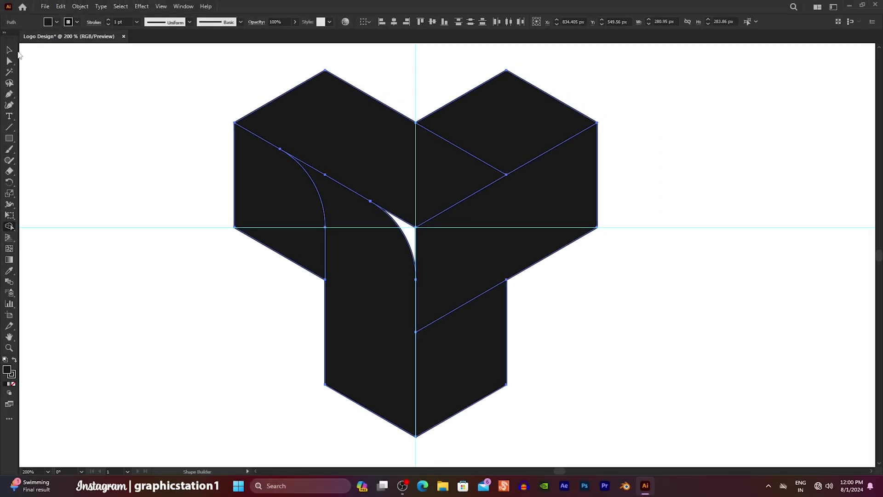
Drag the remaining top, middle and bottom faces aside and delete them
{"action": "left_click", "coordinate": [14, 50]}
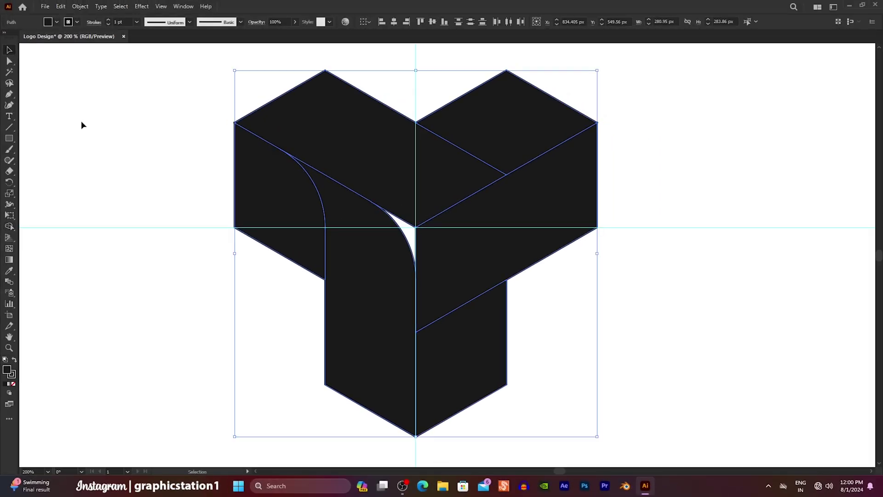
{"action": "left_click", "coordinate": [115, 127]}
{"action": "left_click_drag", "start_coordinate": [237, 123], "coordinate": [640, 185]}
{"action": "left_click_drag", "start_coordinate": [453, 256], "coordinate": [562, 237]}
{"action": "left_click_drag", "start_coordinate": [486, 334], "coordinate": [655, 227]}
{"action": "left_click_drag", "start_coordinate": [711, 327], "coordinate": [554, 143]}
{"action": "key", "text": "Delete"}
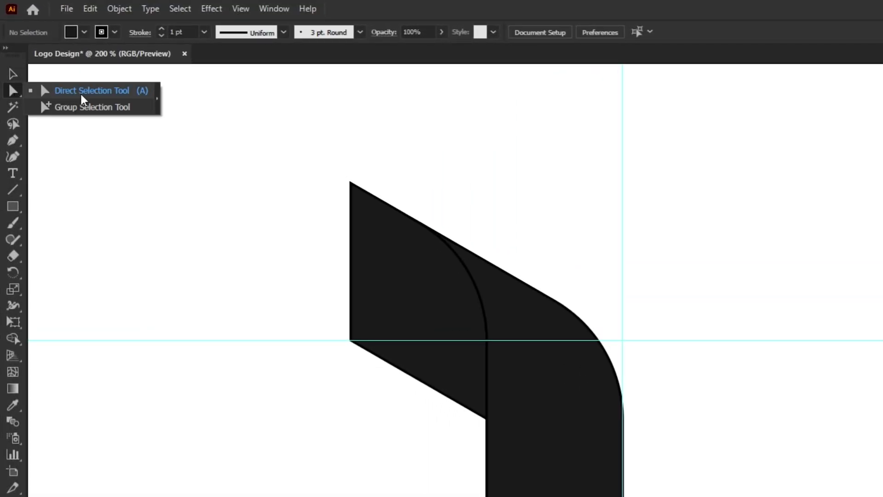
Round the lower-left corners of the ribbon and parallelogram to about 30 px
{"action": "left_click_drag", "start_coordinate": [14, 92], "coordinate": [80, 92]}
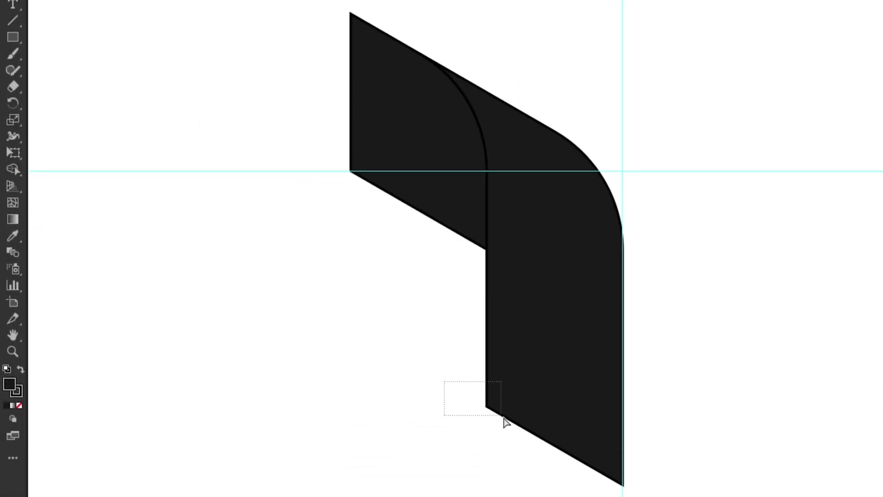
{"action": "left_click_drag", "start_coordinate": [457, 387], "coordinate": [525, 431]}
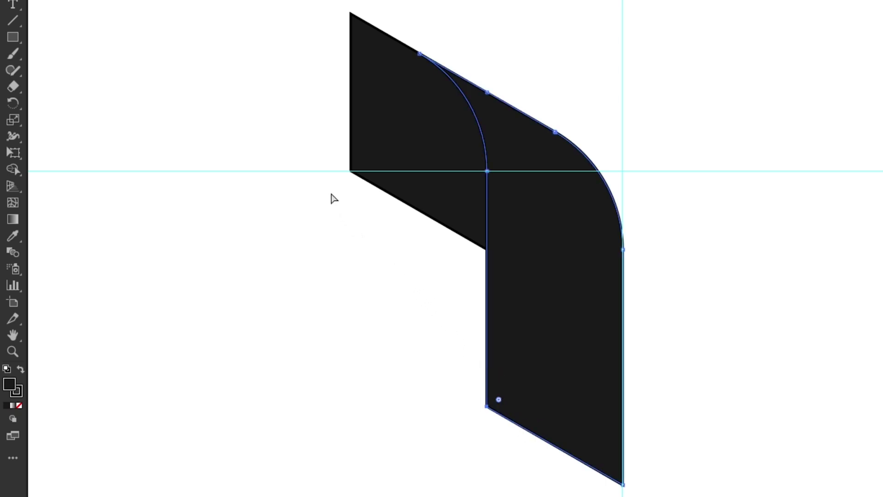
{"action": "left_click_drag", "start_coordinate": [322, 155], "coordinate": [387, 194]}
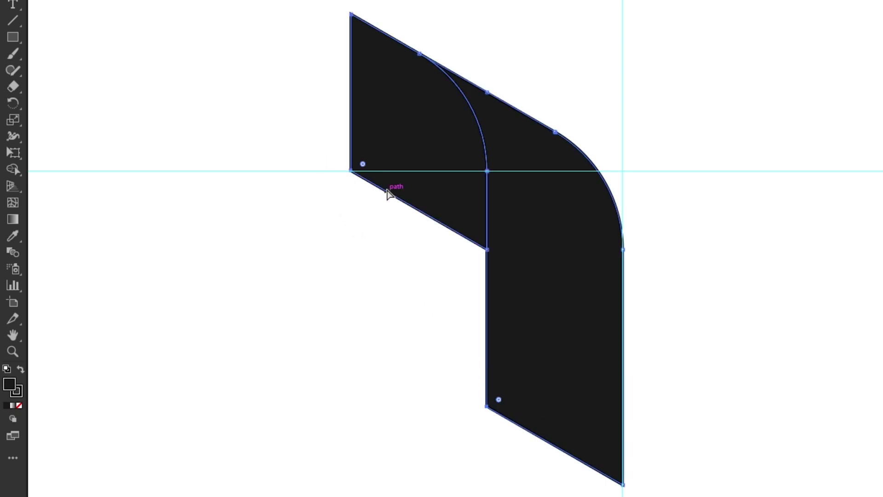
{"action": "left_click_drag", "start_coordinate": [363, 164], "coordinate": [424, 136]}
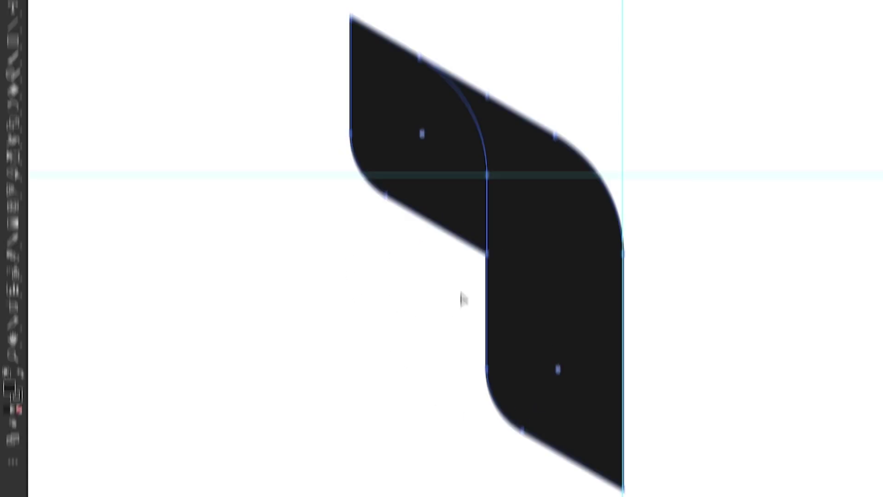
Deselect both shapes and select the curved ribbon piece on its own
{"action": "left_click", "coordinate": [13, 74]}
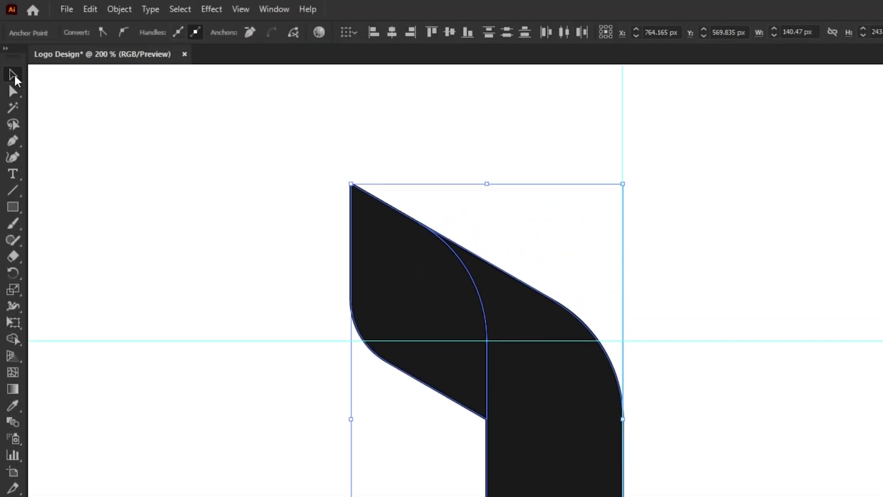
{"action": "left_click", "coordinate": [165, 203]}
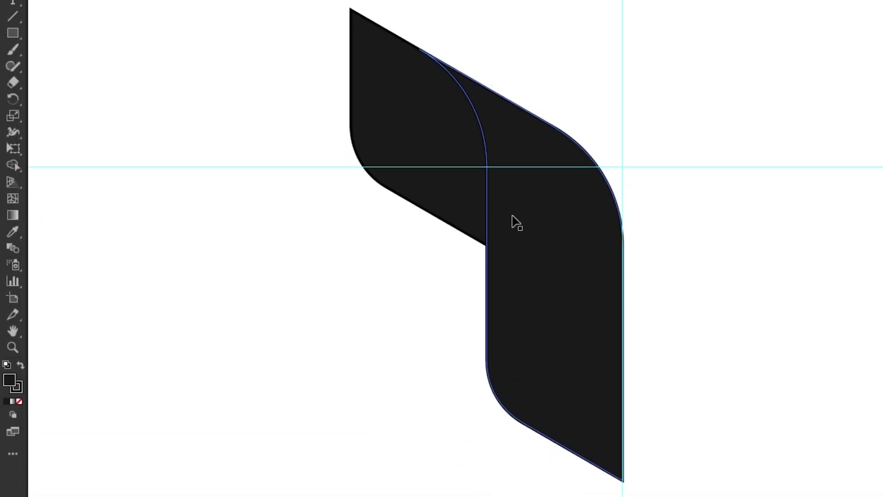
{"action": "left_click", "coordinate": [512, 220]}
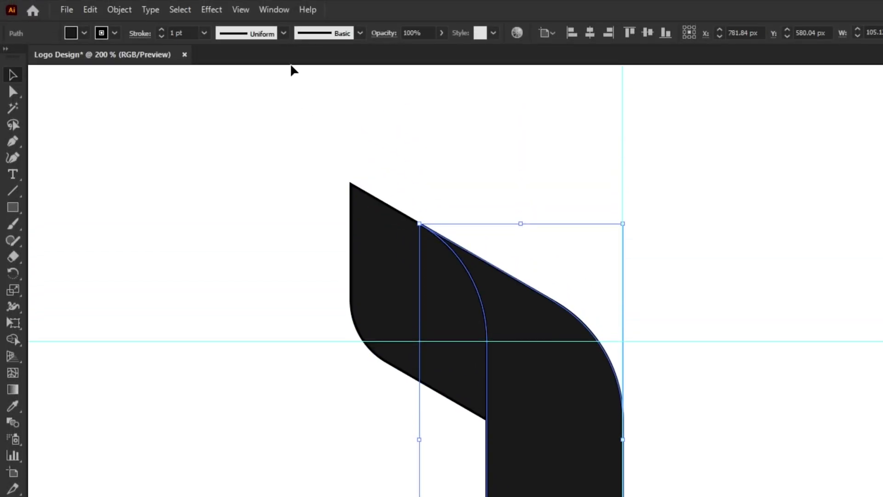
{"action": "left_click", "coordinate": [281, 10]}
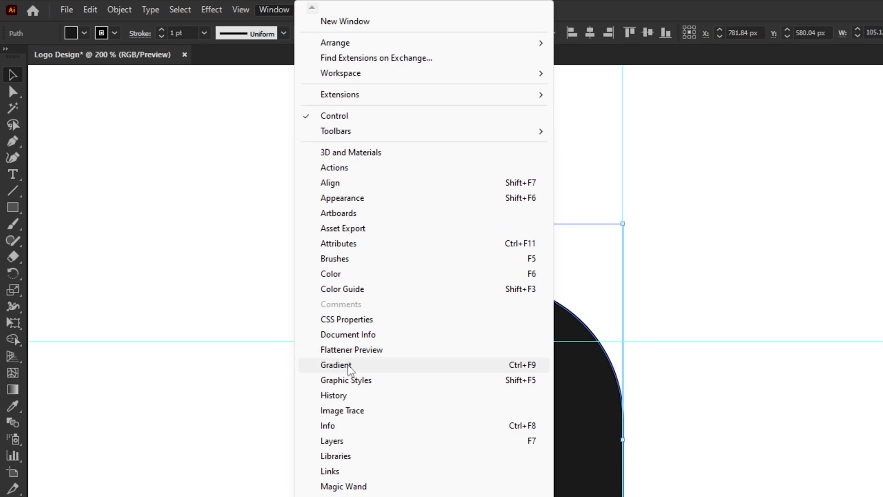
Apply the White, Black gradient preset to the ribbon and turn its white stop black
{"action": "left_click", "coordinate": [336, 365]}
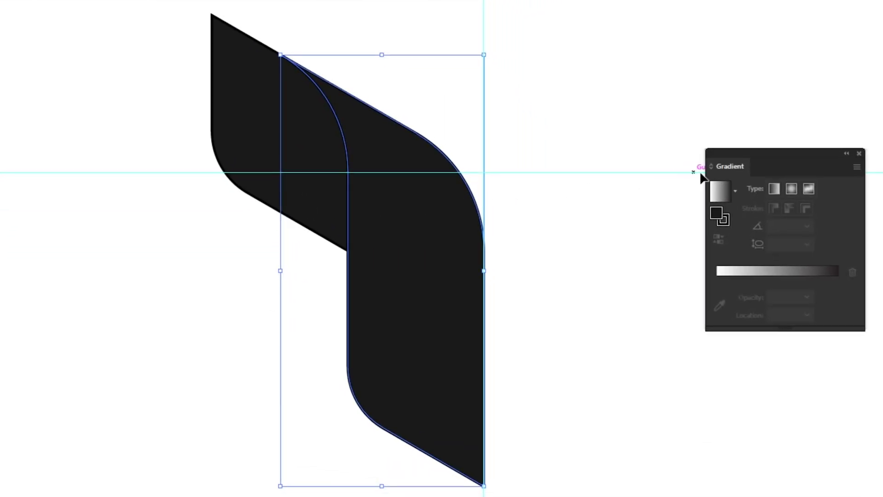
{"action": "left_click_drag", "start_coordinate": [797, 158], "coordinate": [638, 212]}
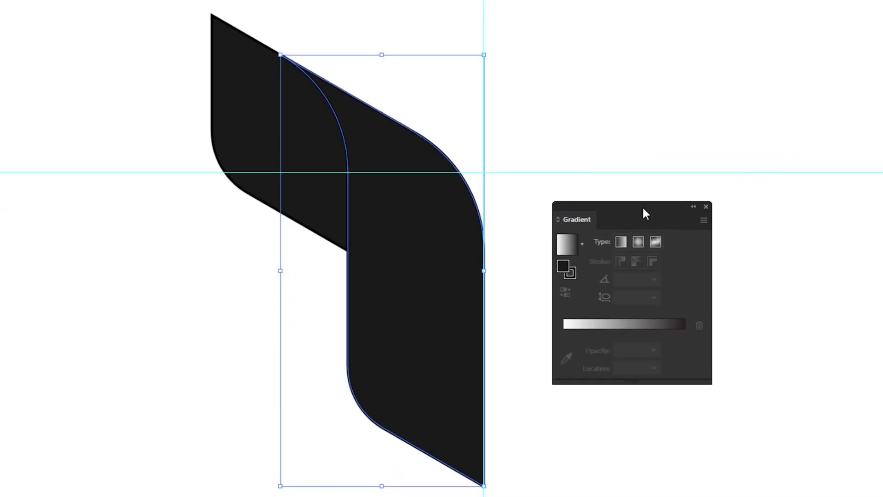
{"action": "left_click", "coordinate": [578, 249]}
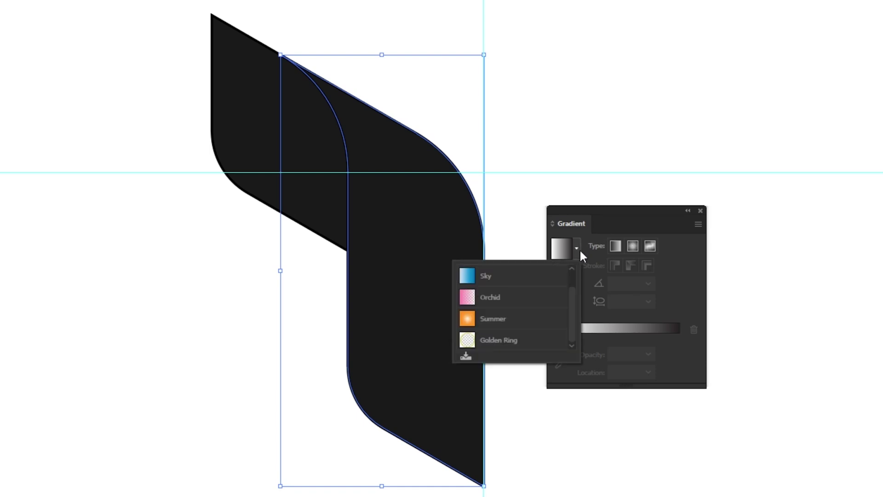
{"action": "left_click_drag", "start_coordinate": [574, 303], "coordinate": [572, 275]}
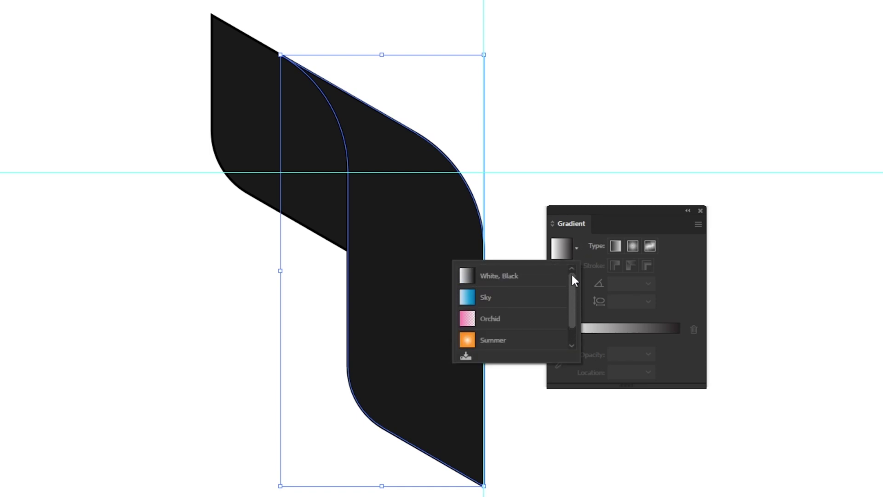
{"action": "left_click", "coordinate": [548, 276]}
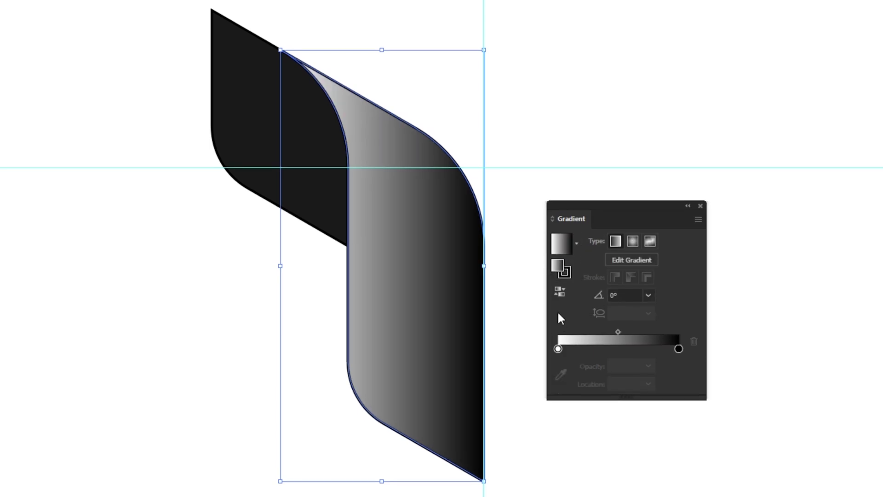
{"action": "double_click", "coordinate": [557, 343]}
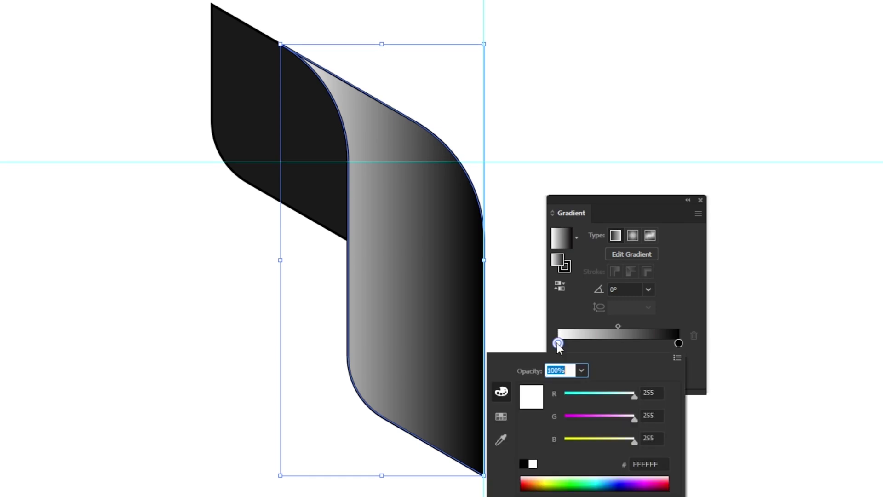
{"action": "left_click", "coordinate": [508, 414]}
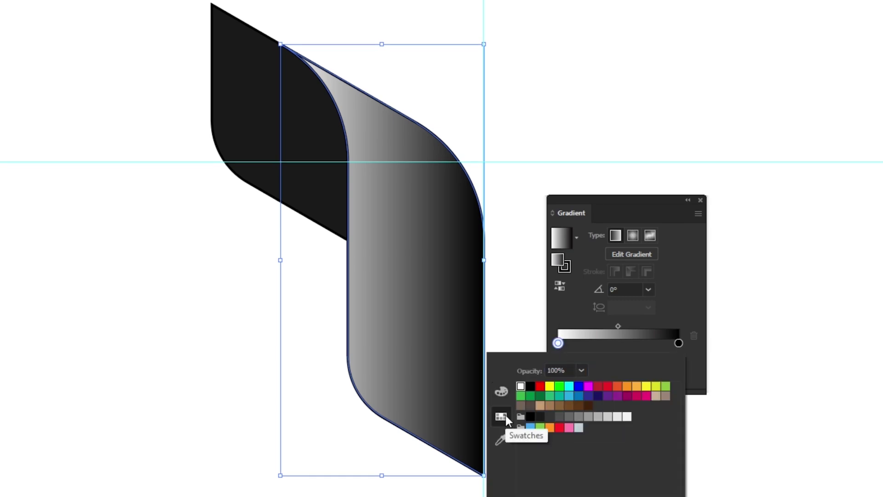
{"action": "left_click", "coordinate": [530, 416]}
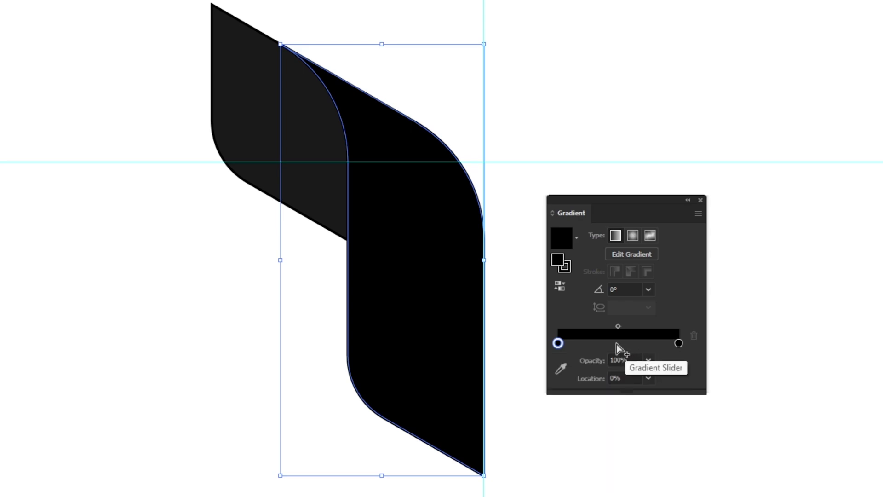
Add a cream middle gradient stop with RGB 255/237/198
{"action": "left_click", "coordinate": [604, 344]}
{"action": "double_click", "coordinate": [604, 343]}
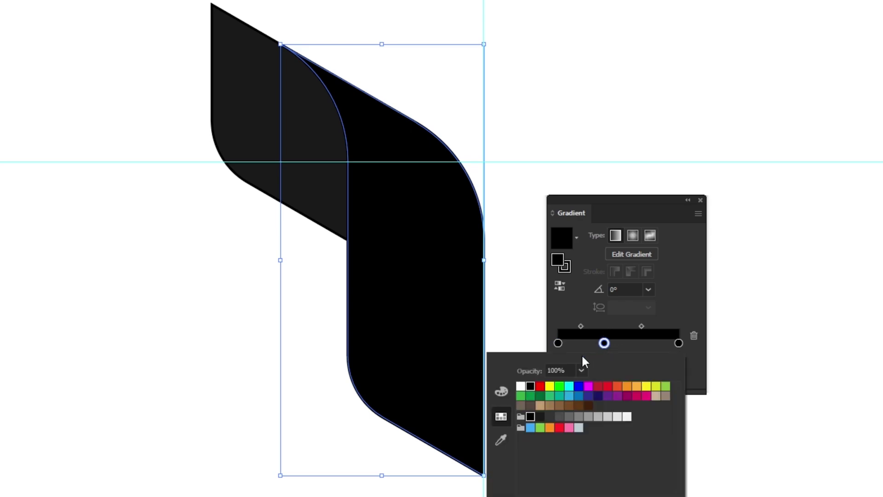
{"action": "left_click", "coordinate": [501, 391]}
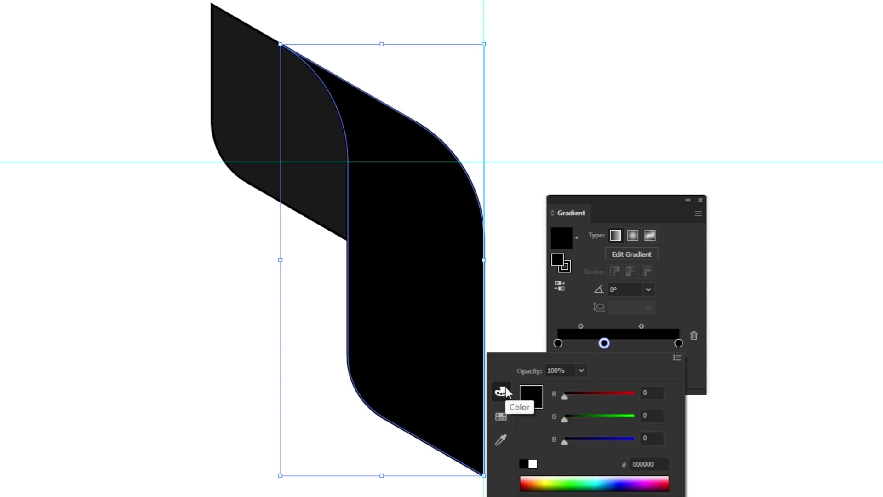
{"action": "left_click", "coordinate": [660, 389]}
{"action": "type", "text": "255"}
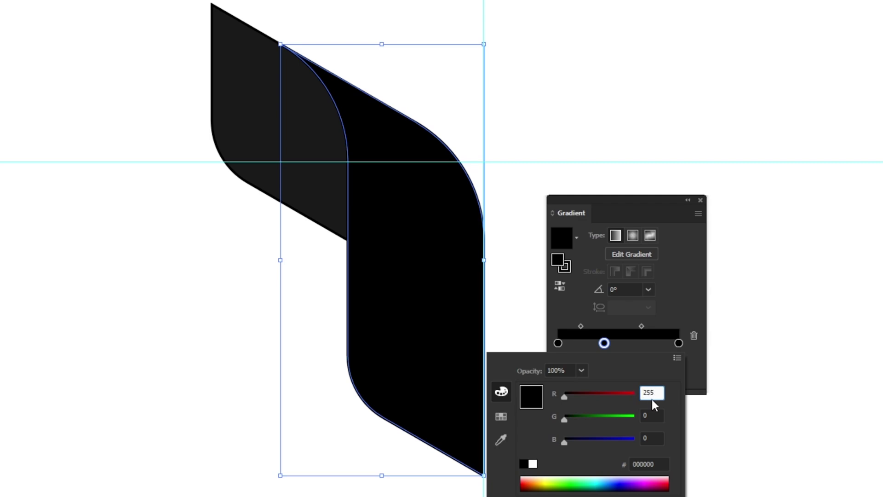
{"action": "key", "text": "Tab"}
{"action": "type", "text": "237"}
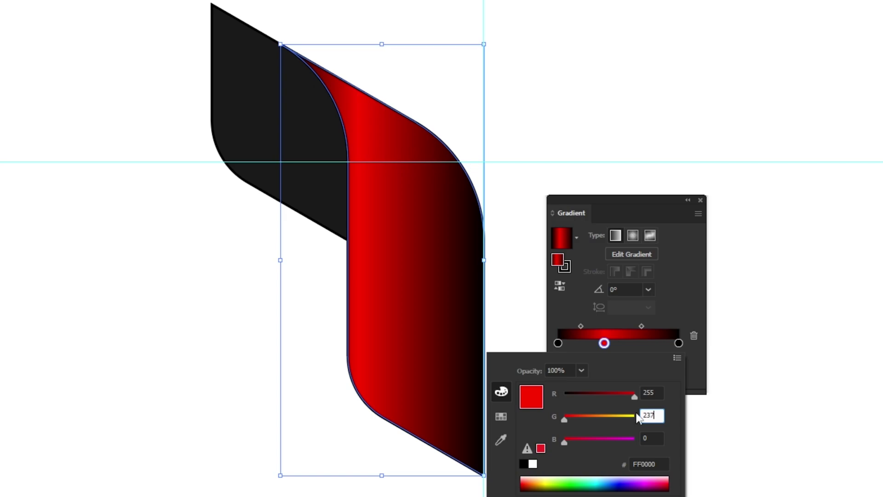
{"action": "left_click", "coordinate": [652, 437]}
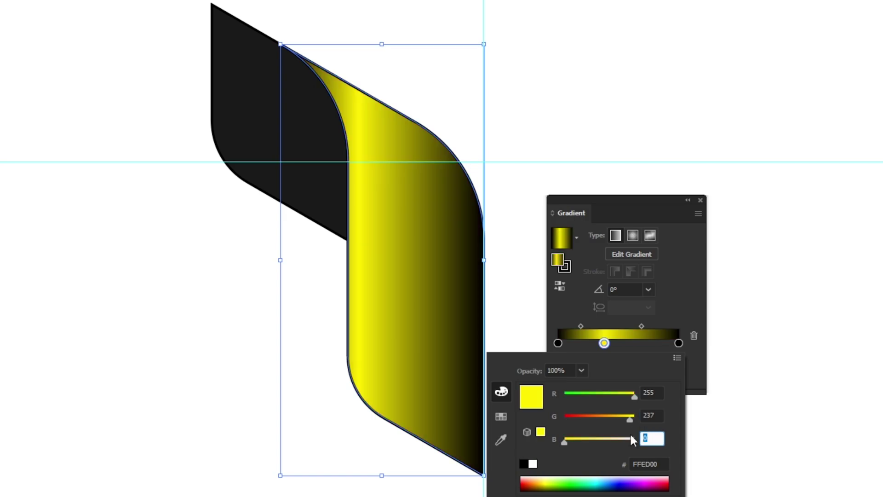
{"action": "type", "text": "198"}
{"action": "key", "text": "Return"}
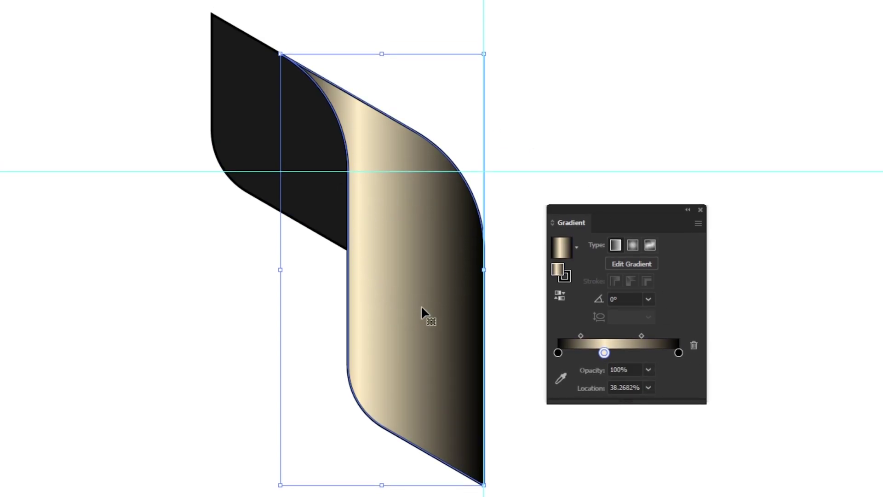
{"action": "left_click_drag", "start_coordinate": [631, 213], "coordinate": [702, 67]}
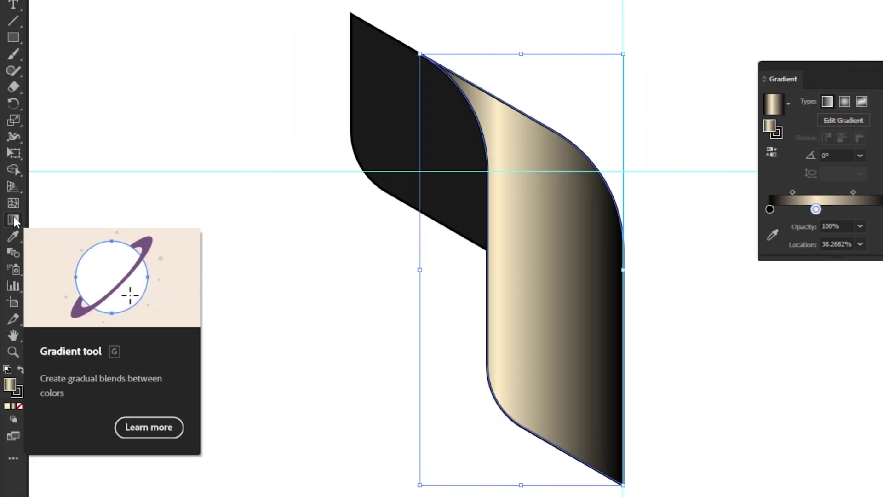
Drag a diagonal Gradient tool vector across the ribbon and slide the highlight stop upward
{"action": "left_click", "coordinate": [14, 219]}
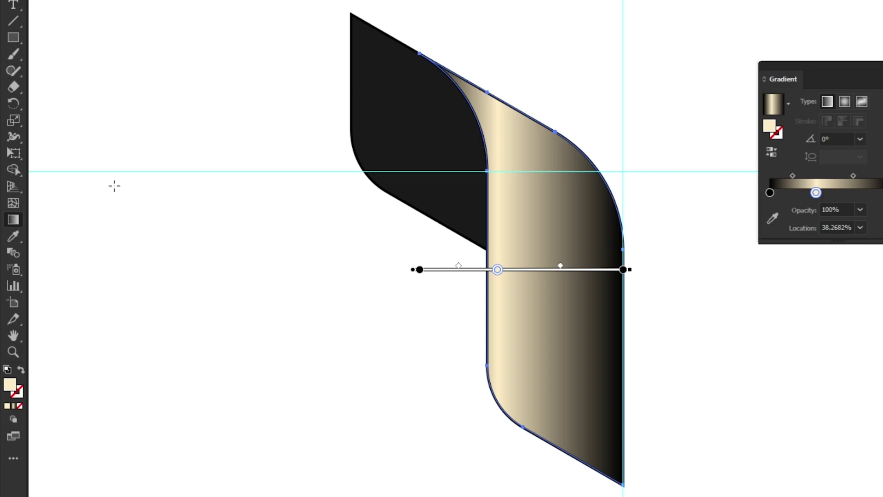
{"action": "mouse_move", "coordinate": [447, 63]}
{"action": "left_mouse_down"}
{"action": "mouse_move", "coordinate": [439, 410]}
{"action": "mouse_move", "coordinate": [350, 423]}
{"action": "mouse_move", "coordinate": [328, 393]}
{"action": "left_mouse_up"}
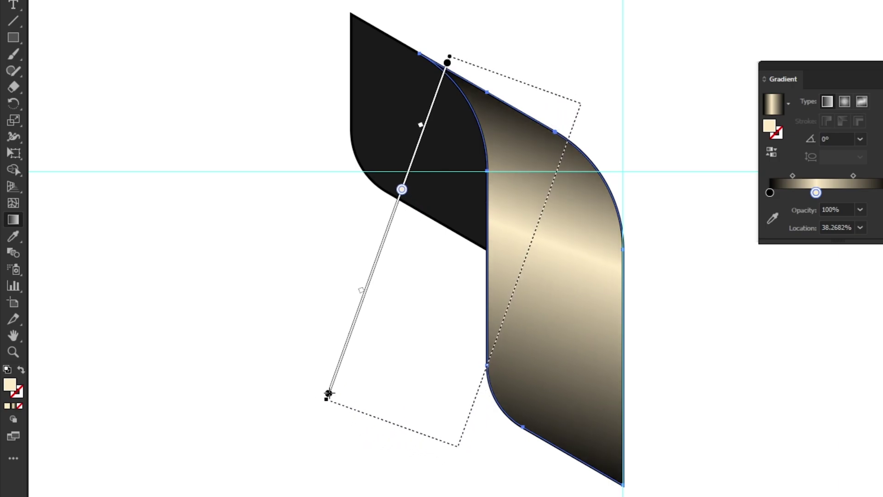
{"action": "left_click_drag", "start_coordinate": [328, 393], "coordinate": [322, 383]}
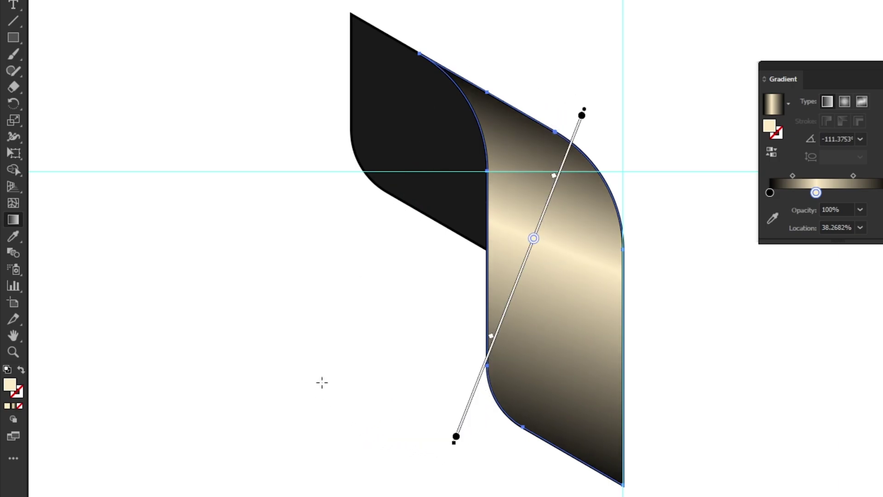
{"action": "left_click_drag", "start_coordinate": [533, 238], "coordinate": [540, 223]}
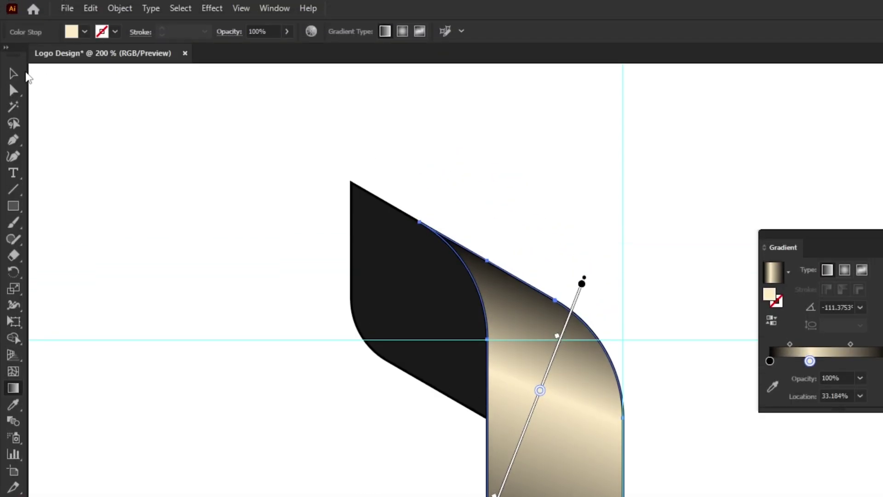
{"action": "left_click", "coordinate": [14, 74]}
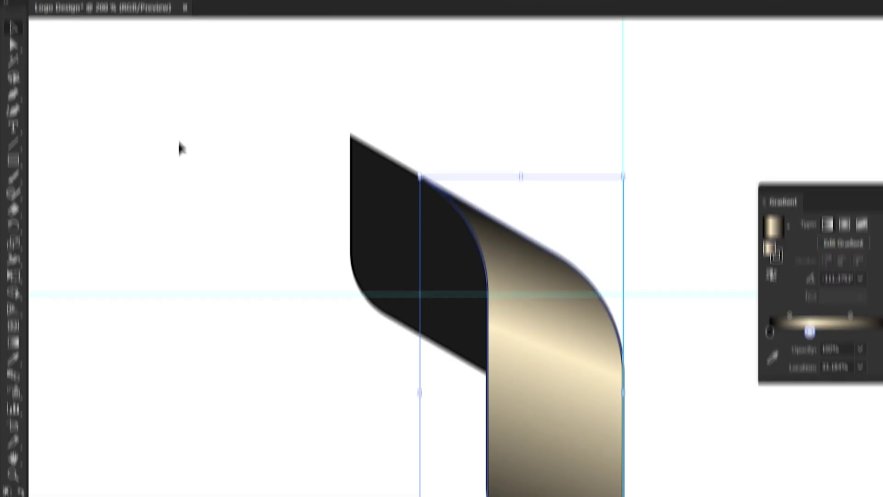
{"action": "left_click", "coordinate": [181, 27]}
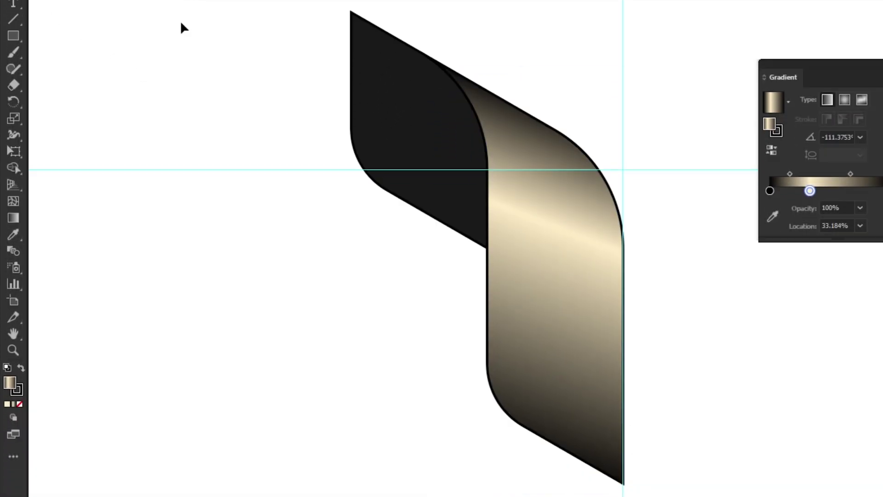
Copy the ribbon's gold gradient onto the left flap with the Eyedropper and delete its black stop
{"action": "left_click", "coordinate": [378, 111]}
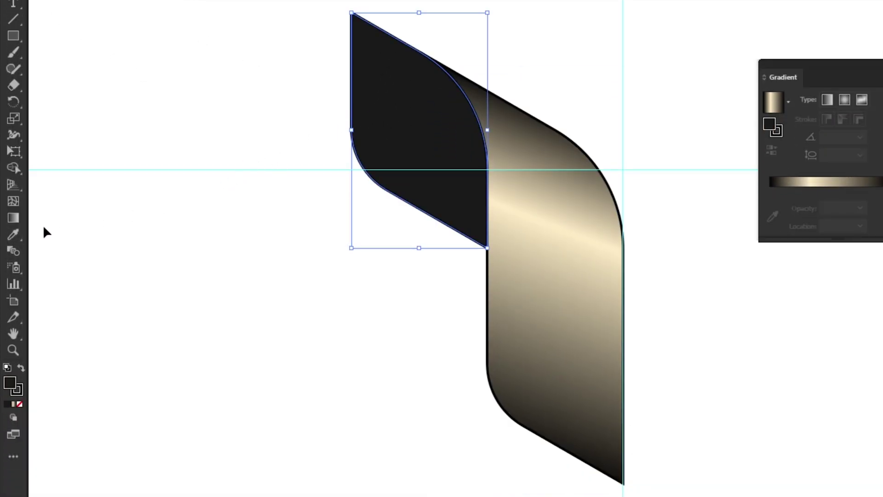
{"action": "left_click", "coordinate": [18, 234]}
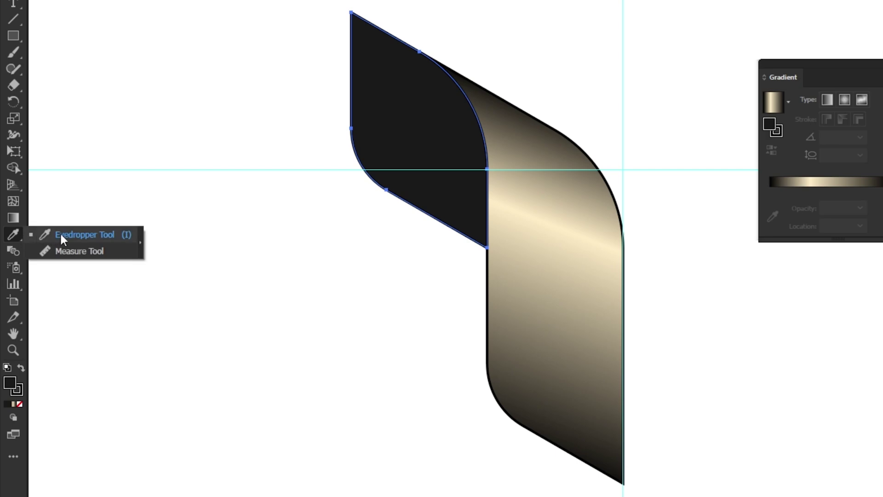
{"action": "left_click", "coordinate": [77, 235]}
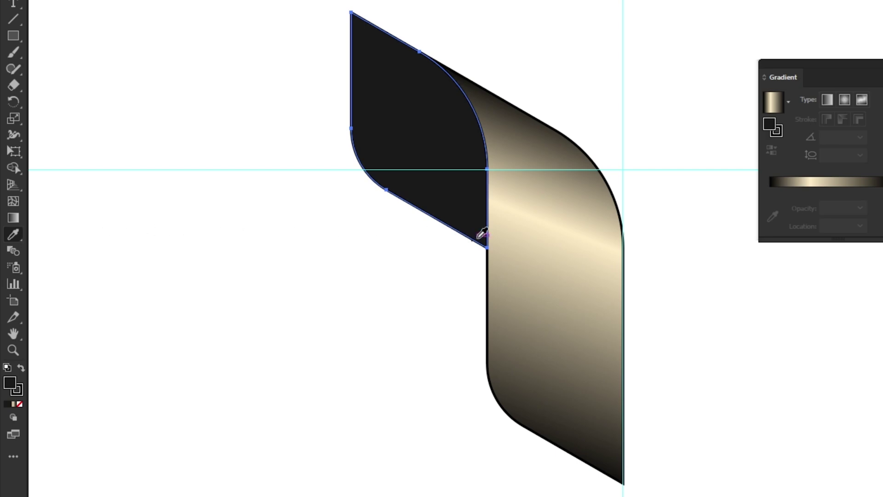
{"action": "left_click", "coordinate": [542, 235]}
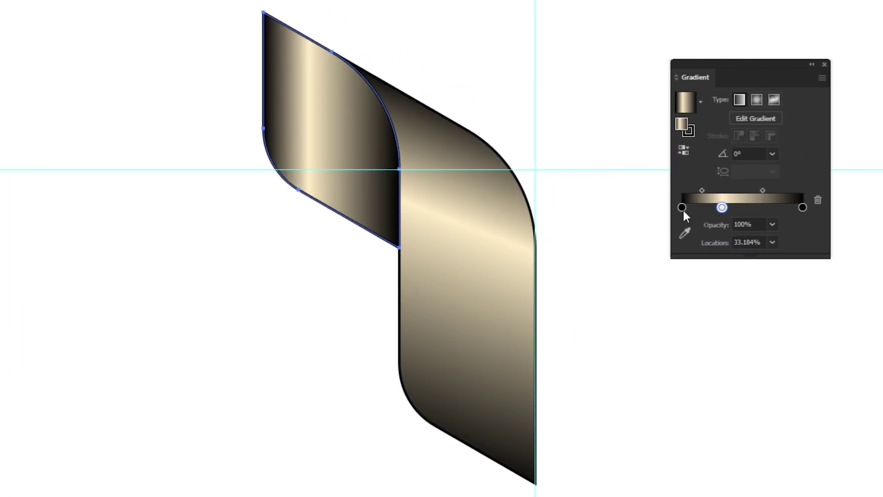
{"action": "left_click", "coordinate": [682, 207]}
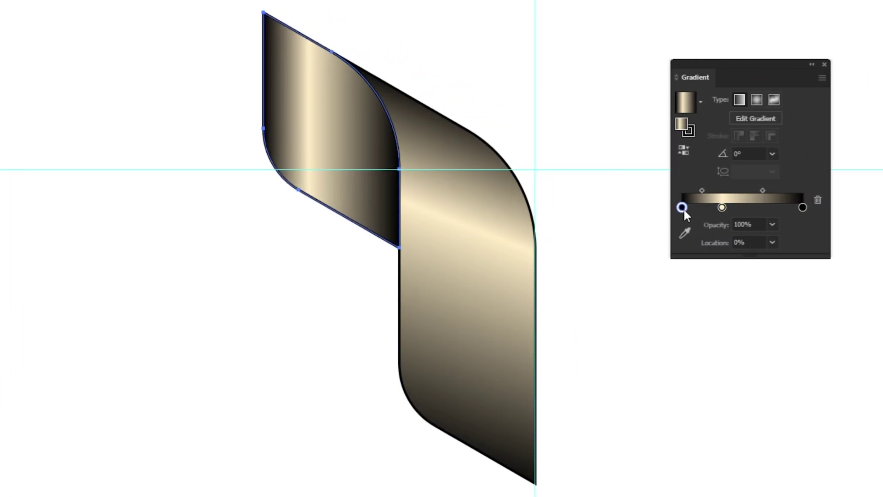
{"action": "left_click", "coordinate": [819, 203]}
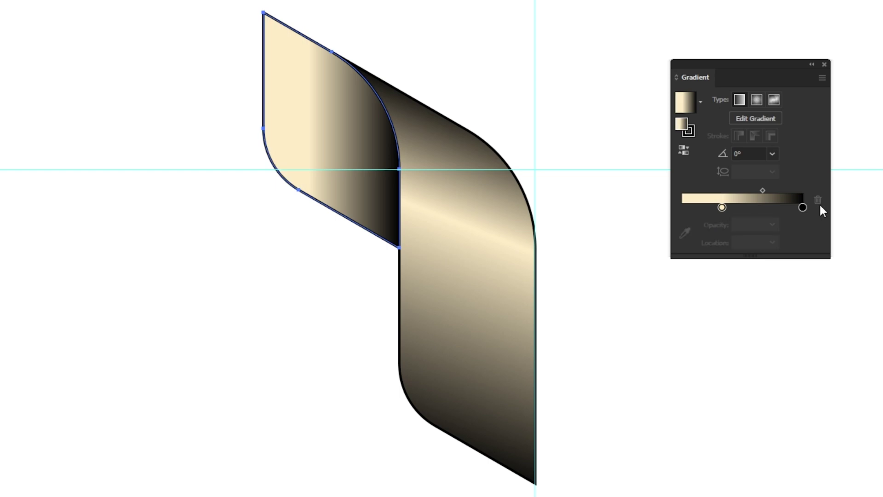
{"action": "key", "text": "i"}
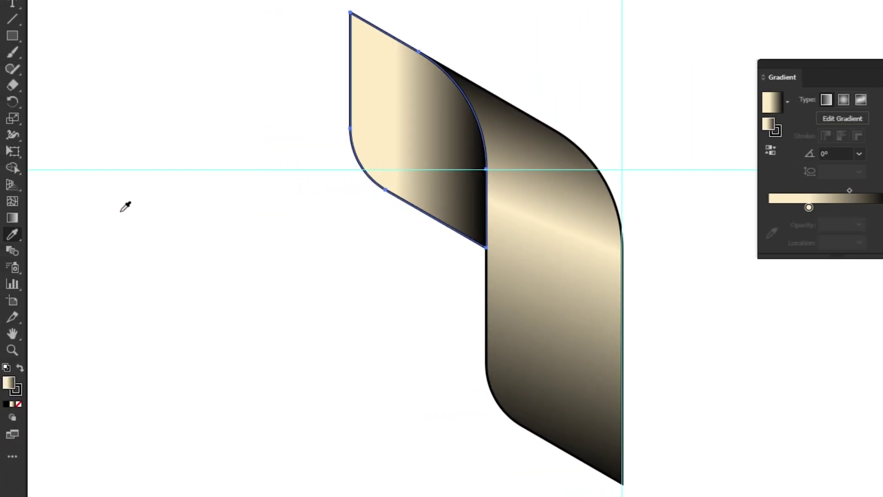
Redraw the flap's gradient tilted slightly upward, darkening toward the ribbon
{"action": "left_click", "coordinate": [13, 217]}
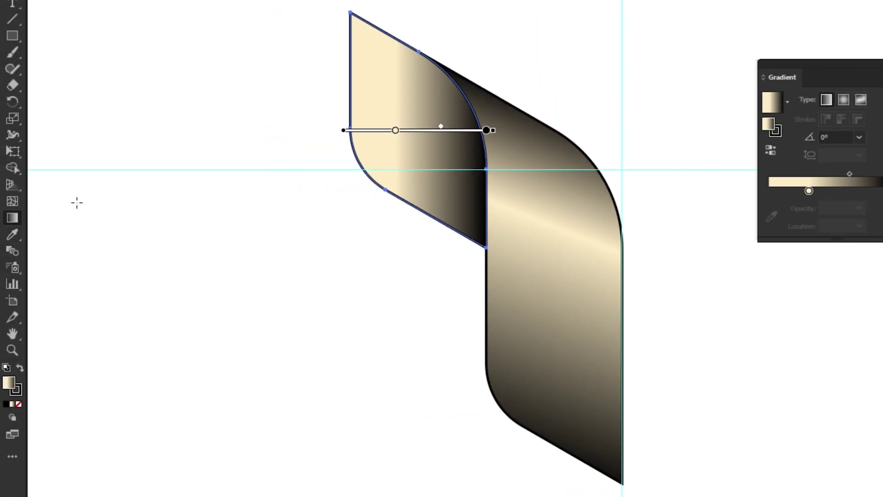
{"action": "left_click_drag", "start_coordinate": [340, 155], "coordinate": [489, 114]}
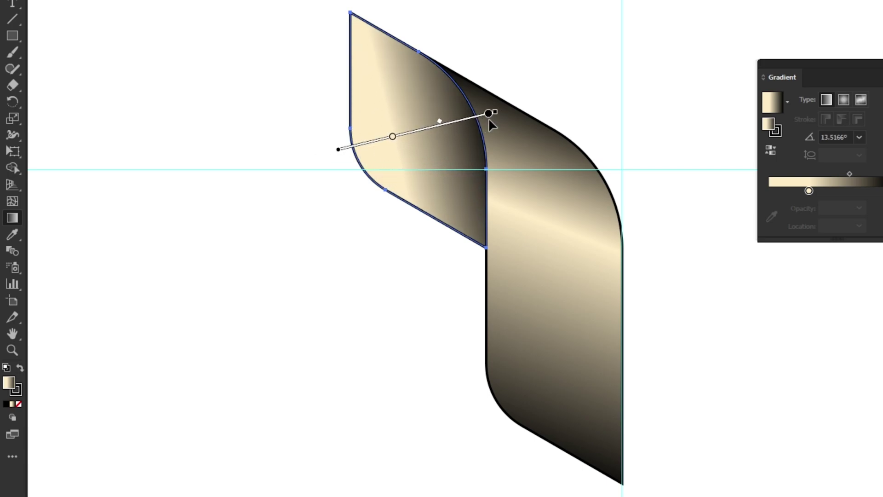
{"action": "mouse_move", "coordinate": [392, 136]}
{"action": "left_mouse_down"}
{"action": "mouse_move", "coordinate": [344, 149]}
{"action": "mouse_move", "coordinate": [491, 97]}
{"action": "left_mouse_up"}
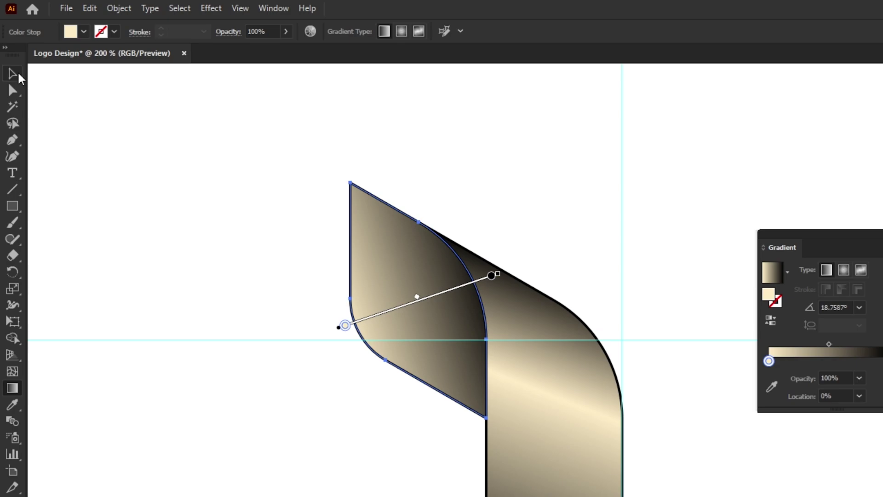
Draw a closed curved Pen-tool shape from the flap's top corner around the ribbon's fold
{"action": "left_click", "coordinate": [18, 74]}
{"action": "left_click", "coordinate": [164, 179]}
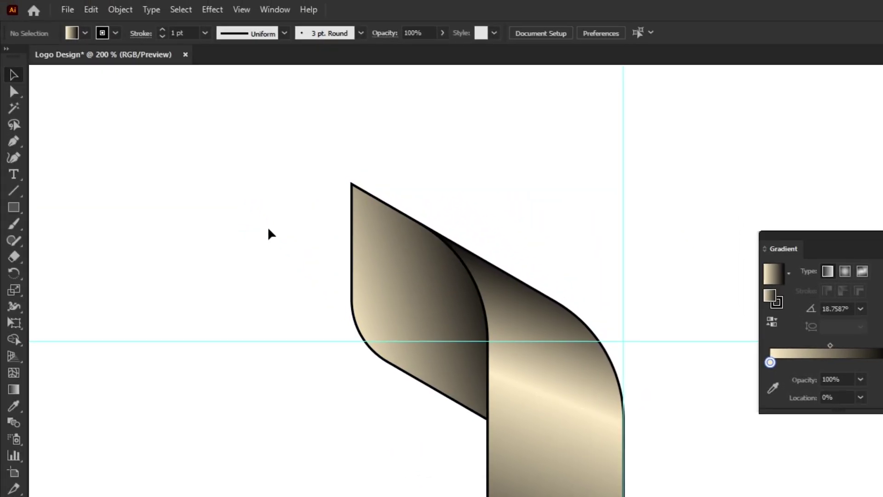
{"action": "left_click", "coordinate": [19, 147]}
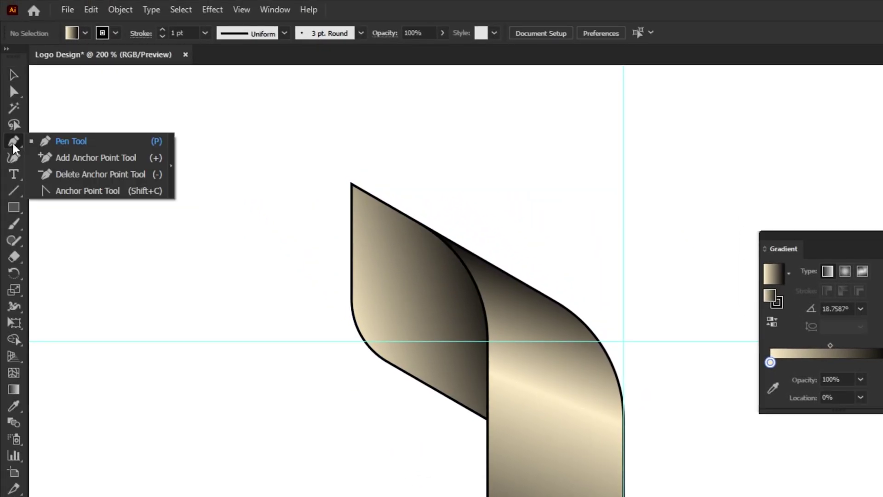
{"action": "left_click", "coordinate": [68, 145]}
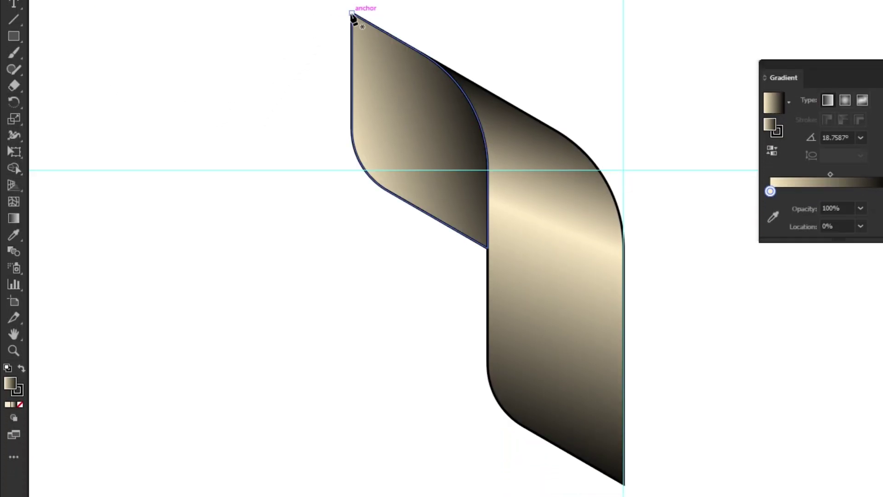
{"action": "left_click", "coordinate": [352, 13]}
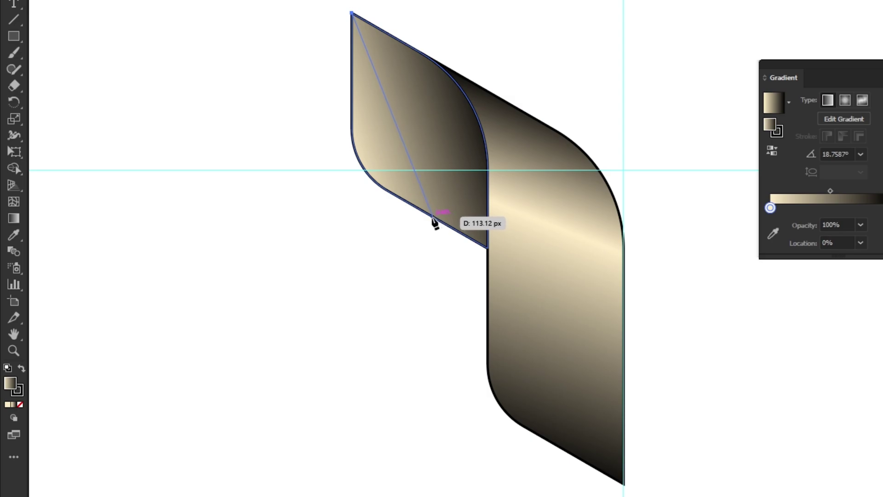
{"action": "mouse_move", "coordinate": [427, 214]}
{"action": "left_mouse_down"}
{"action": "mouse_move", "coordinate": [398, 302]}
{"action": "mouse_move", "coordinate": [409, 319]}
{"action": "left_mouse_up"}
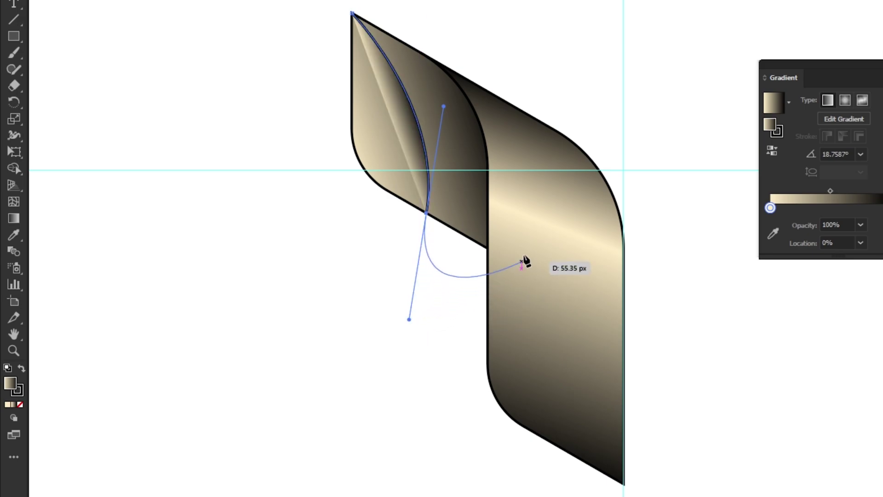
{"action": "left_click", "coordinate": [542, 228]}
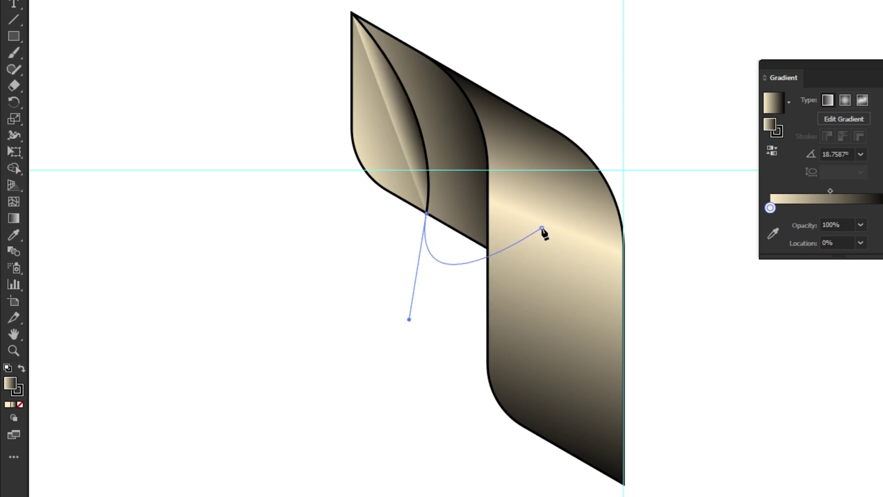
{"action": "left_click", "coordinate": [547, 145]}
{"action": "left_click", "coordinate": [460, 56]}
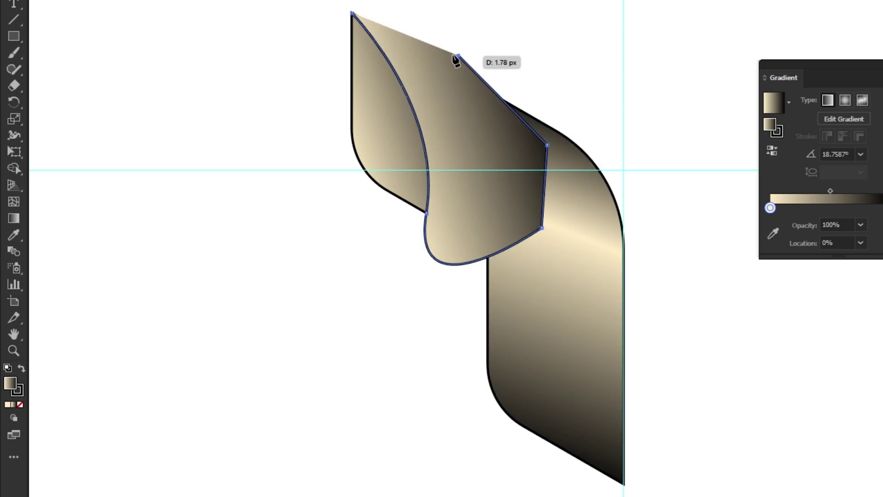
{"action": "left_click", "coordinate": [389, 3]}
{"action": "left_click", "coordinate": [352, 13]}
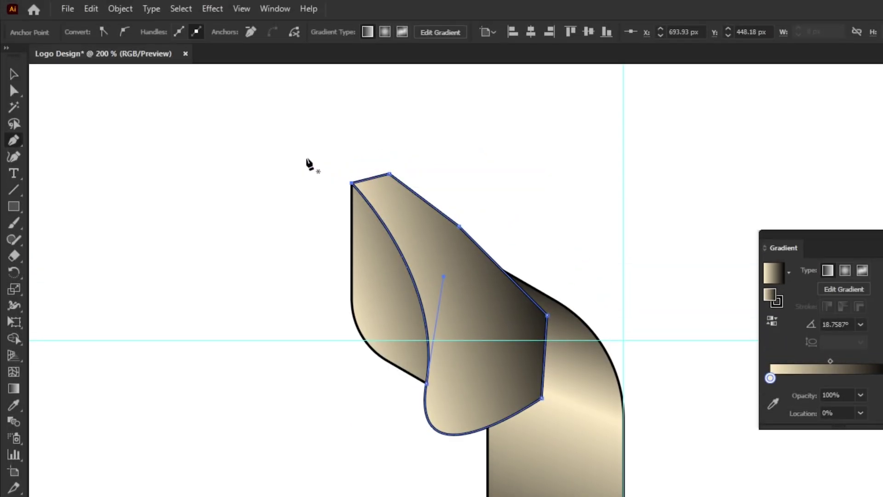
{"action": "left_click", "coordinate": [15, 75]}
{"action": "left_click", "coordinate": [197, 194]}
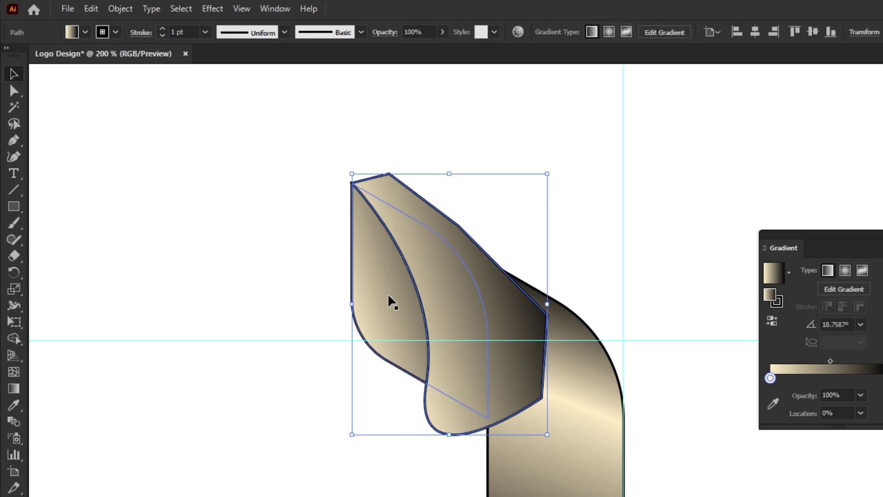
Alt-click the top and right faces with Shape Builder to delete them, then select the middle leaf
{"action": "left_click", "coordinate": [384, 306]}
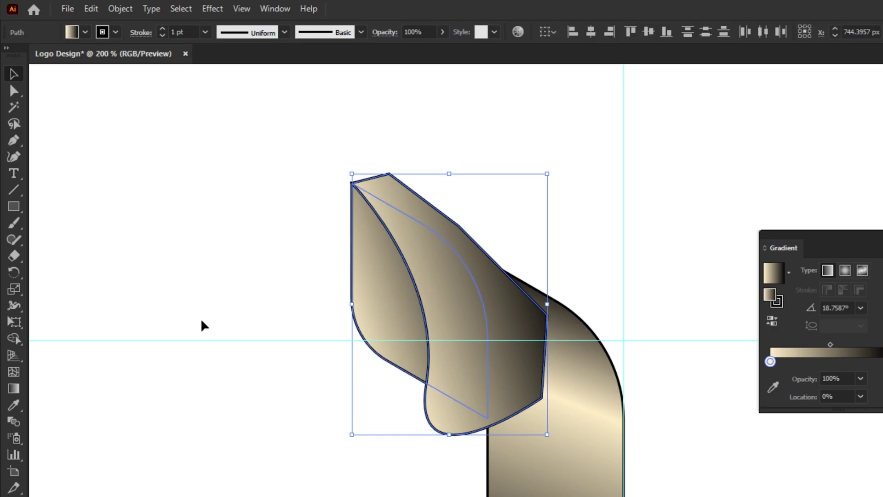
{"action": "left_click", "coordinate": [14, 339]}
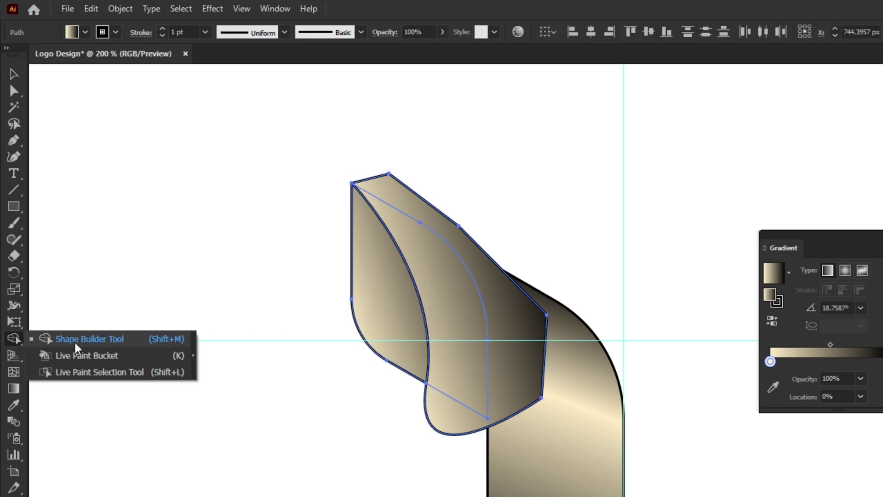
{"action": "left_click", "coordinate": [98, 343]}
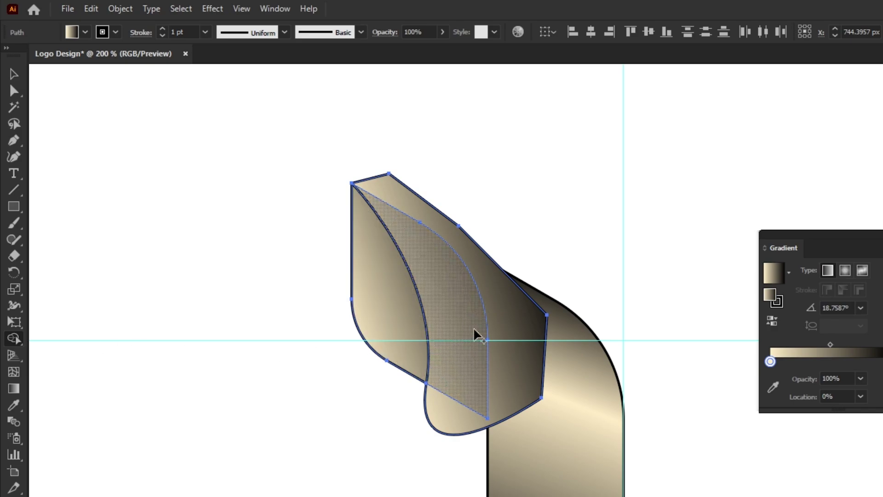
{"action": "key", "text": "alt"}
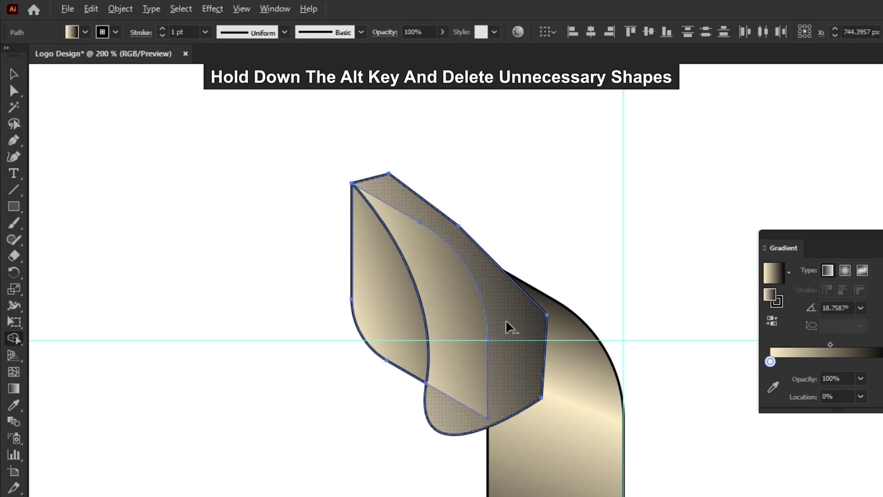
{"action": "left_click", "coordinate": [506, 327], "text": "alt"}
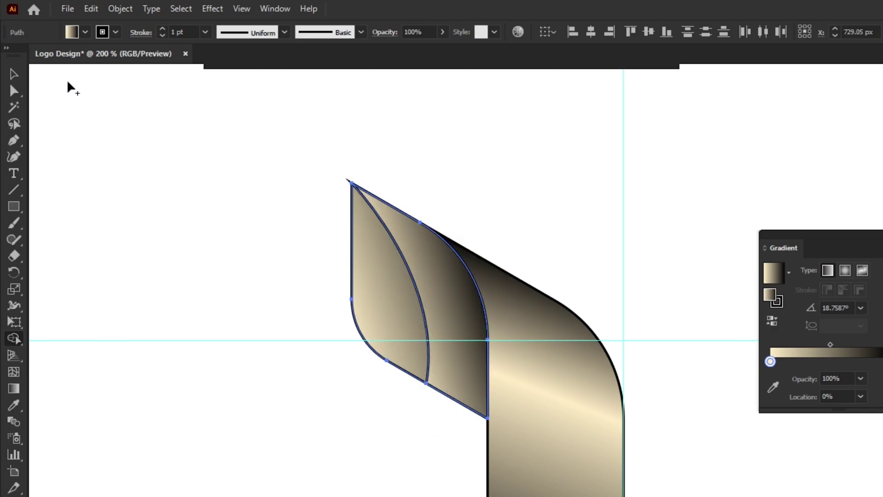
{"action": "left_click", "coordinate": [14, 75]}
{"action": "left_click", "coordinate": [177, 186]}
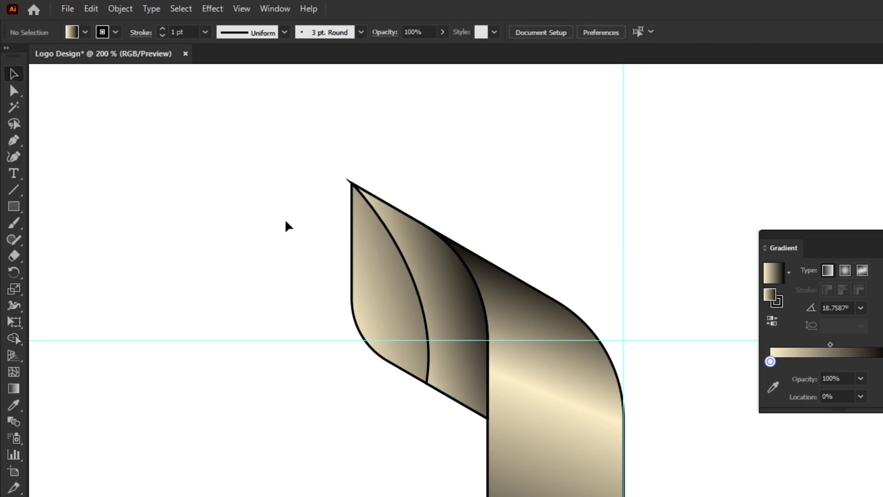
{"action": "left_click", "coordinate": [415, 259]}
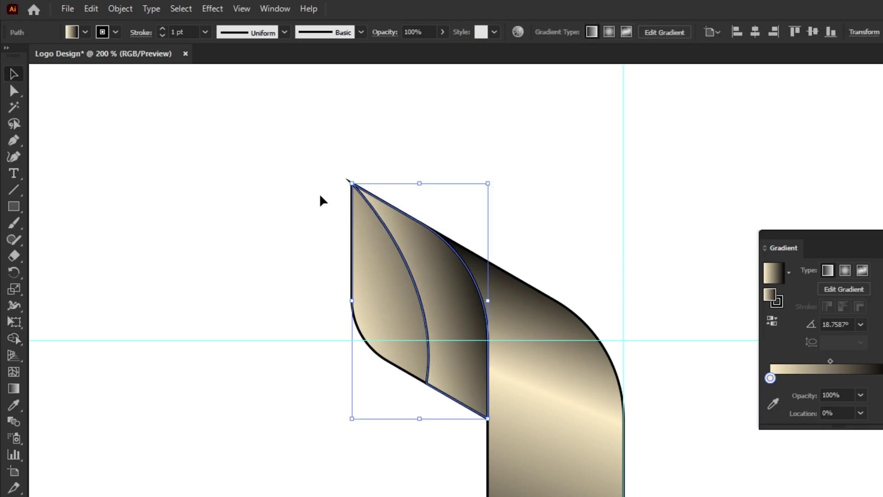
Fill the middle leaf black and set it to Multiply blending at 5% opacity
{"action": "left_click", "coordinate": [86, 33]}
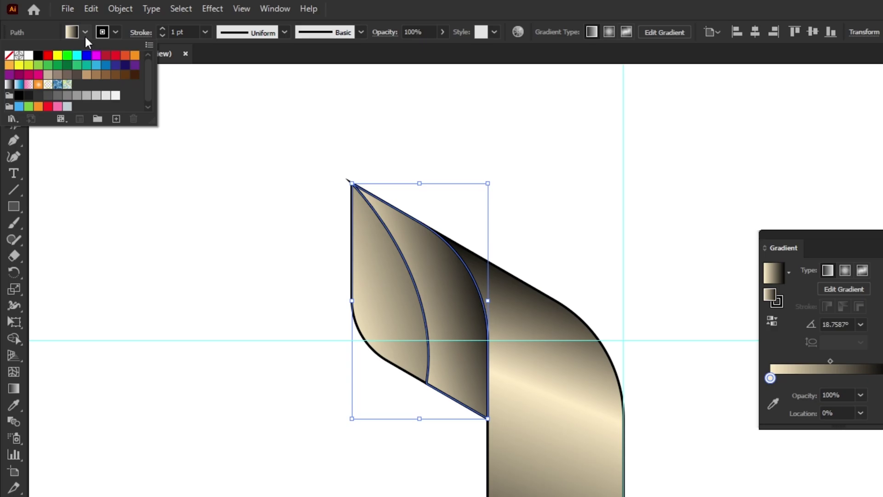
{"action": "left_click", "coordinate": [38, 56]}
{"action": "left_click", "coordinate": [38, 33]}
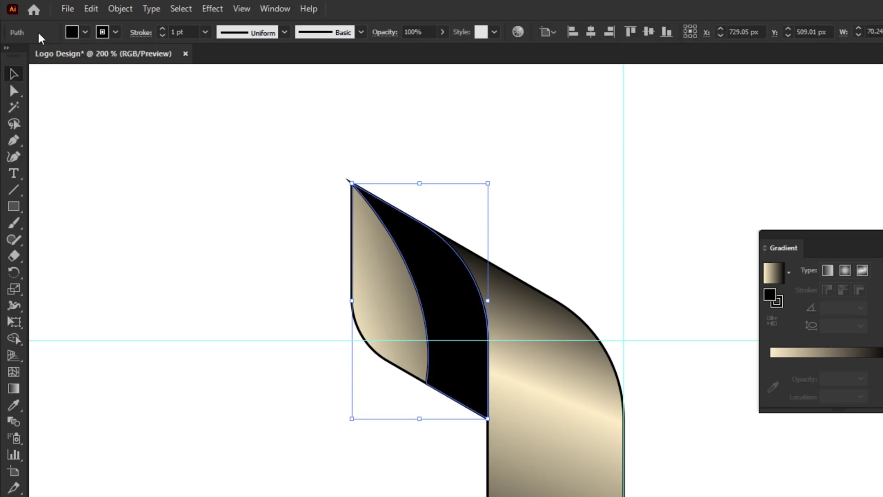
{"action": "left_click", "coordinate": [276, 14]}
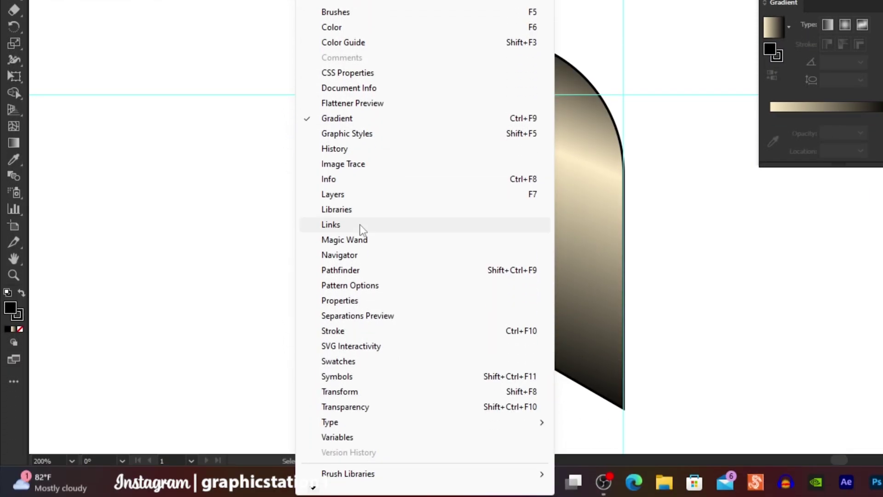
{"action": "left_click", "coordinate": [363, 407]}
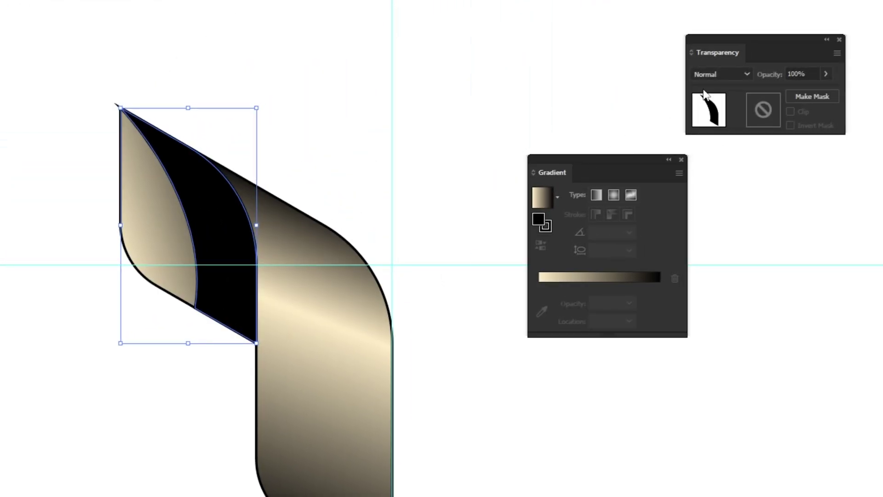
{"action": "left_click_drag", "start_coordinate": [787, 46], "coordinate": [400, 225]}
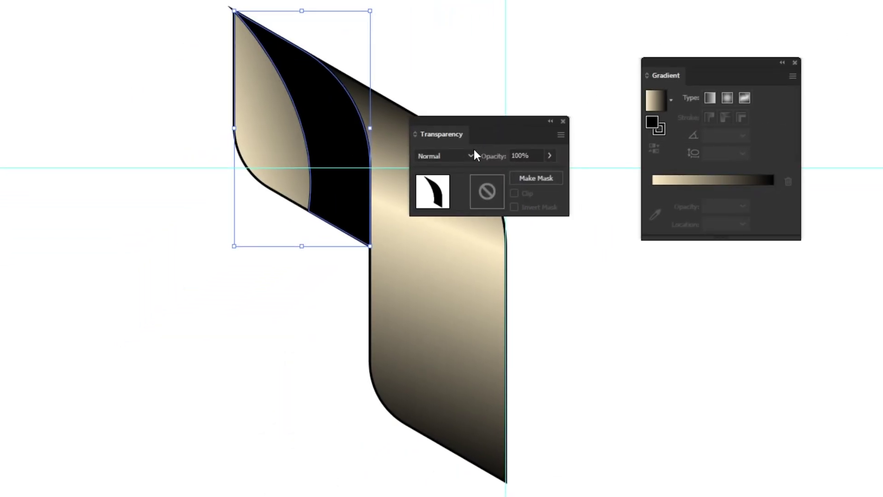
{"action": "left_click", "coordinate": [471, 155]}
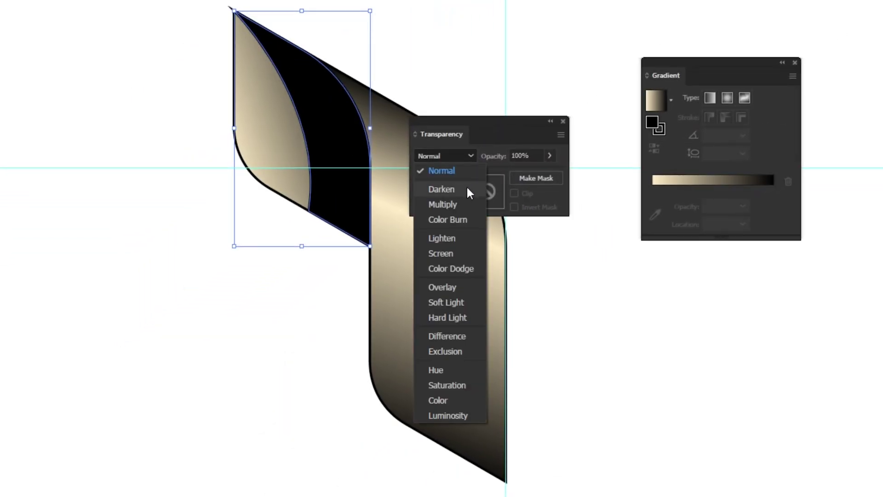
{"action": "left_click", "coordinate": [466, 199]}
{"action": "left_click", "coordinate": [522, 156]}
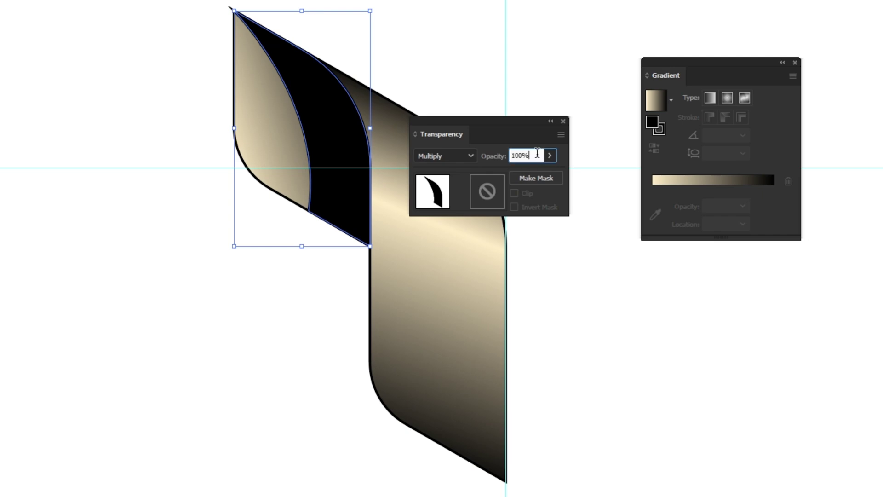
{"action": "type", "text": "5"}
{"action": "left_click", "coordinate": [518, 109]}
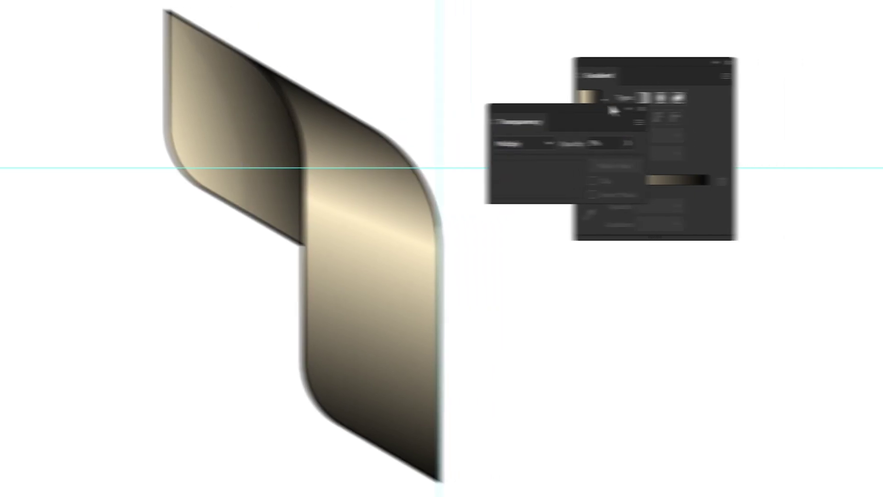
{"action": "left_click_drag", "start_coordinate": [518, 122], "coordinate": [817, 41]}
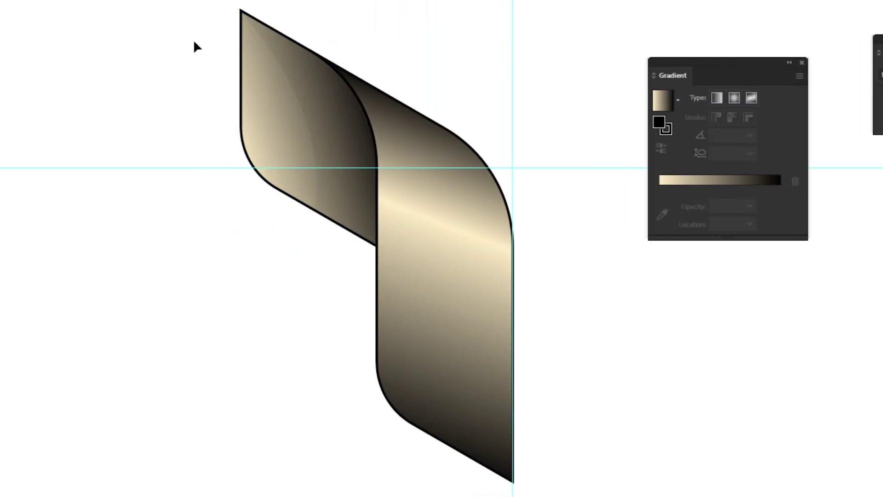
Set the stroke of all ribbon arm pieces to None
{"action": "left_click_drag", "start_coordinate": [193, 41], "coordinate": [413, 260]}
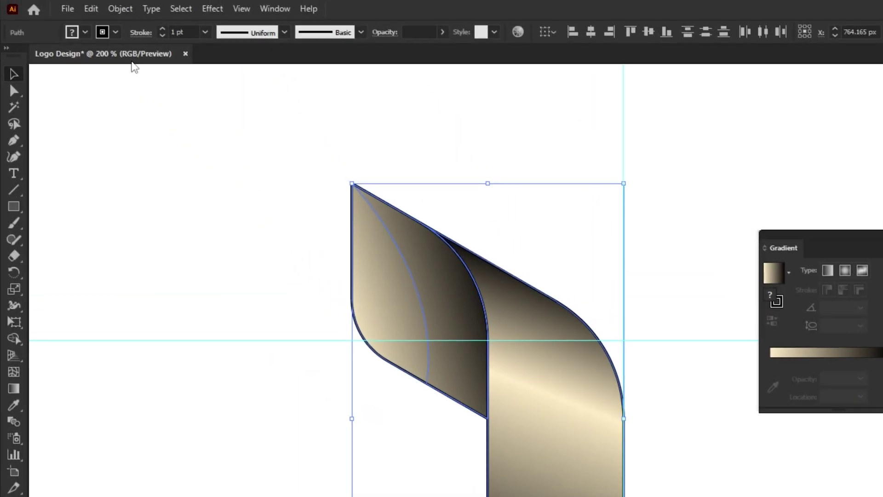
{"action": "left_click", "coordinate": [117, 34]}
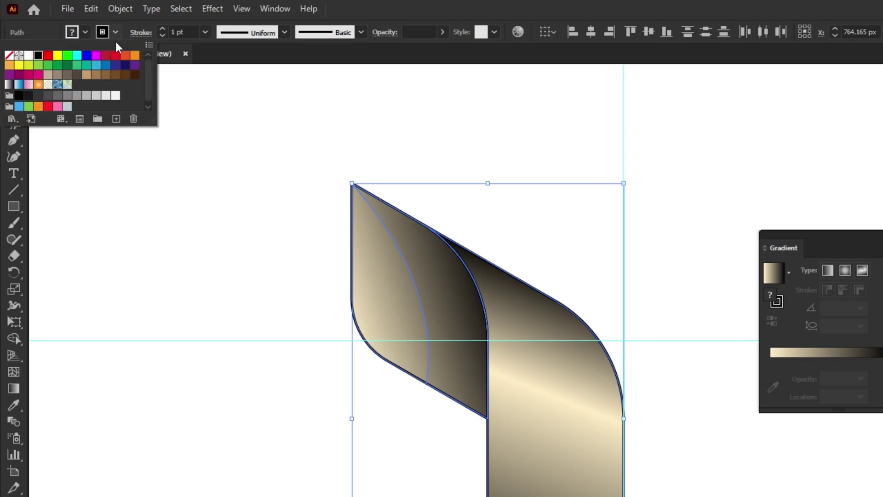
{"action": "left_click", "coordinate": [10, 55]}
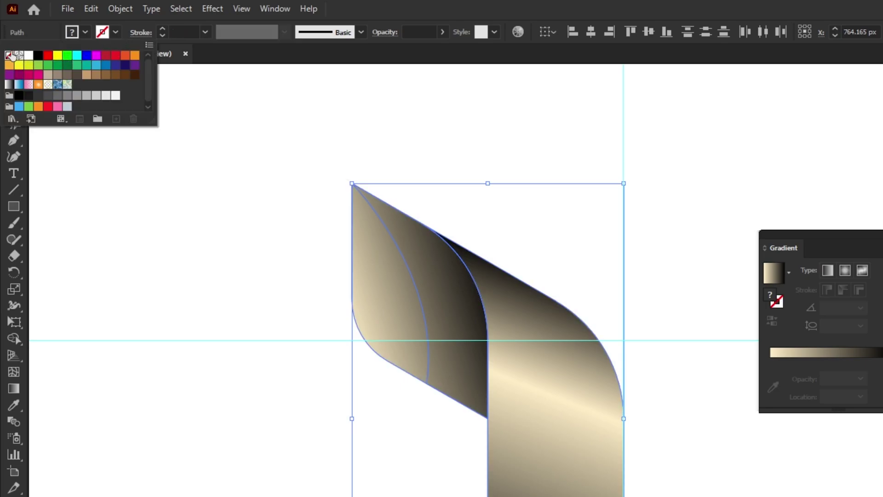
{"action": "left_click", "coordinate": [138, 171]}
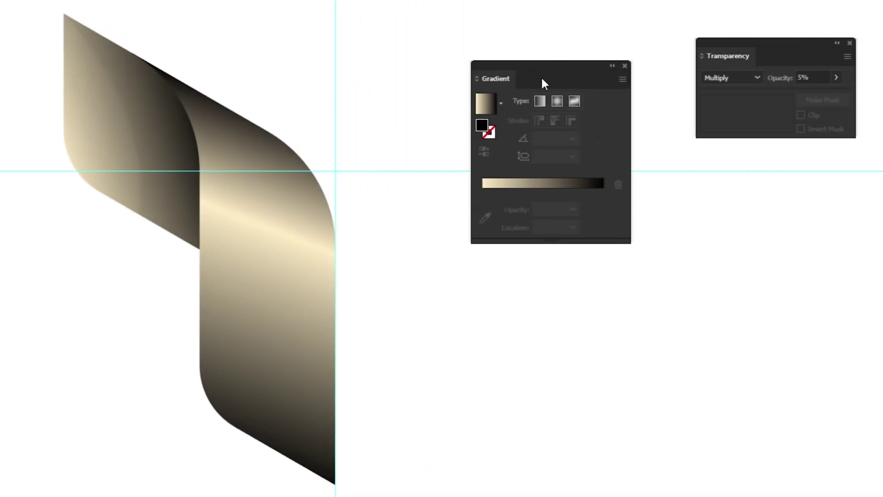
{"action": "left_click_drag", "start_coordinate": [569, 66], "coordinate": [815, 174]}
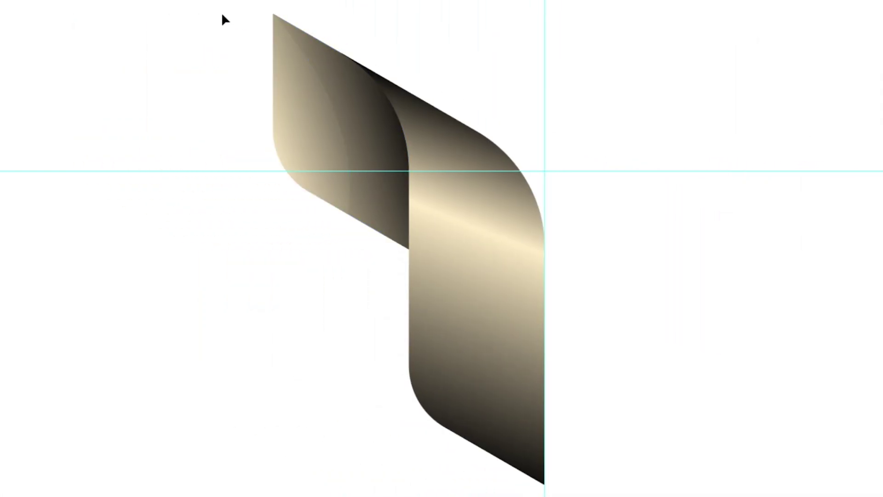
{"action": "mouse_move", "coordinate": [218, 12]}
{"action": "left_mouse_down"}
{"action": "mouse_move", "coordinate": [345, 154]}
{"action": "mouse_move", "coordinate": [465, 321]}
{"action": "left_mouse_up"}
Group the arm's shapes and Rotate-copy them -120° about the guide intersection
{"action": "right_click", "coordinate": [465, 321]}
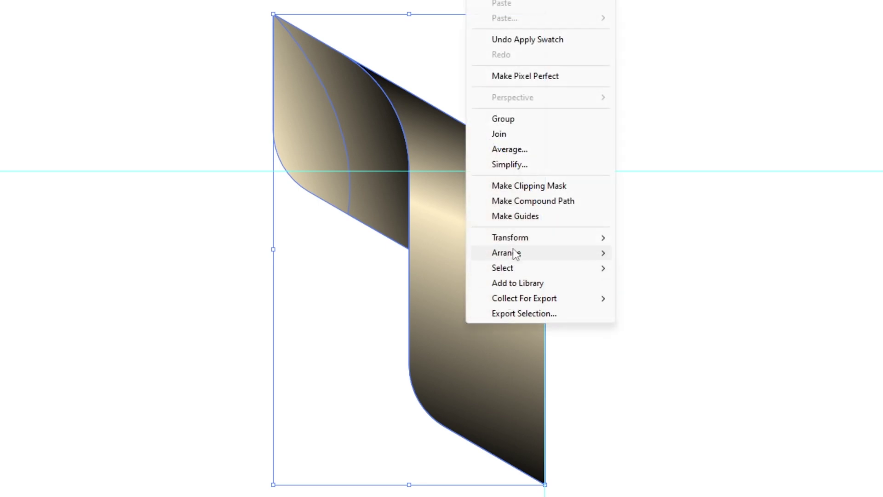
{"action": "left_click", "coordinate": [516, 119]}
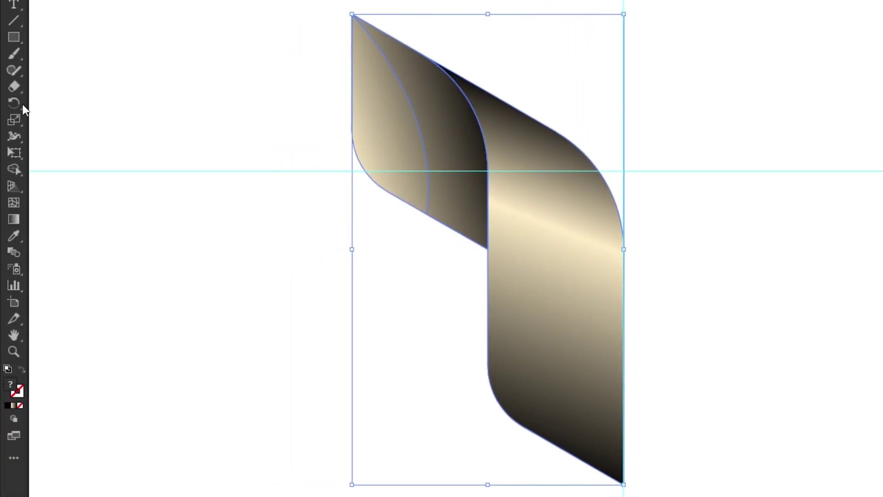
{"action": "left_click", "coordinate": [14, 103]}
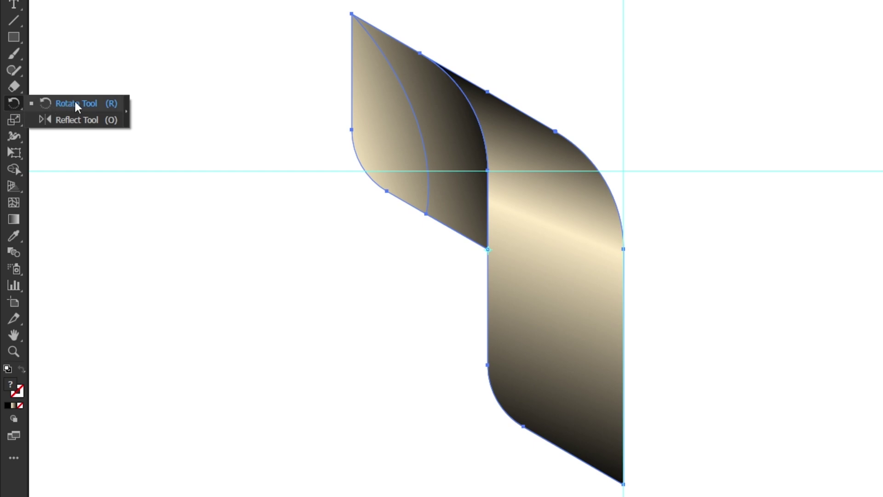
{"action": "left_click", "coordinate": [76, 104]}
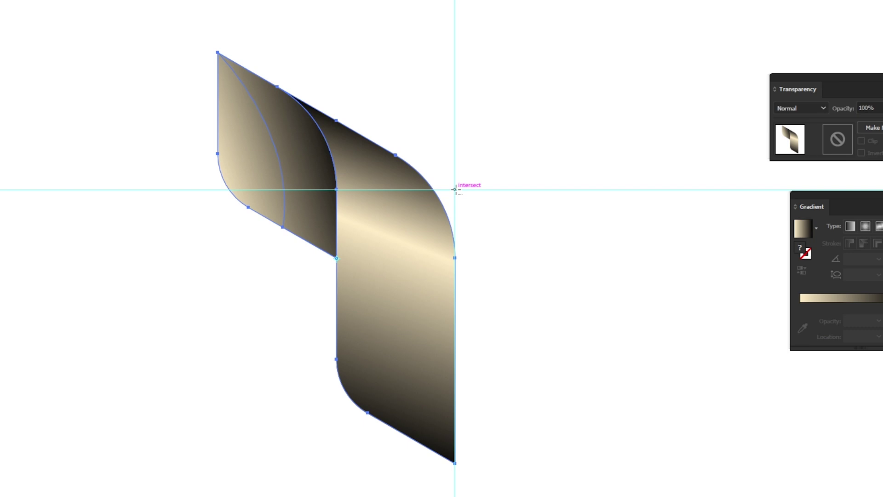
{"action": "left_click", "coordinate": [455, 189], "text": "alt"}
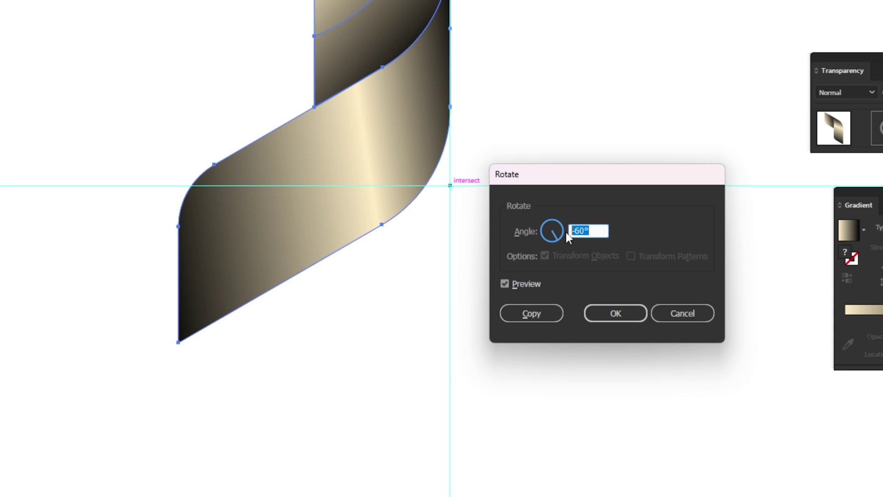
{"action": "key", "text": "Down"}
{"action": "key", "text": "Down"}
{"action": "key", "text": "Down"}
{"action": "key", "text": "Down"}
{"action": "key", "text": "Down"}
{"action": "key", "text": "Down"}
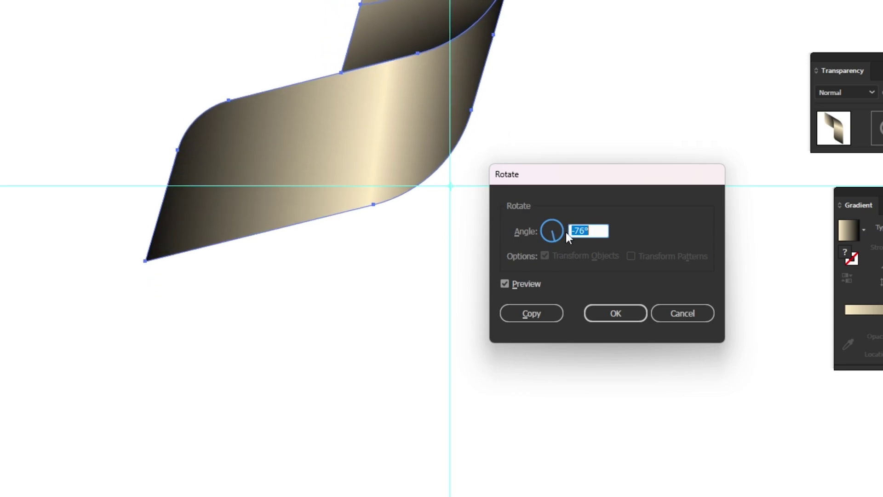
{"action": "key", "text": "Down"}
{"action": "key", "text": "Down"}
{"action": "key", "text": "Down"}
{"action": "key", "text": "Down"}
{"action": "key", "text": "Down"}
{"action": "key", "text": "Down"}
{"action": "key", "text": "Down"}
{"action": "key", "text": "Down"}
{"action": "key", "text": "Down"}
{"action": "key", "text": "Down"}
{"action": "key", "text": "Down"}
{"action": "key", "text": "Down"}
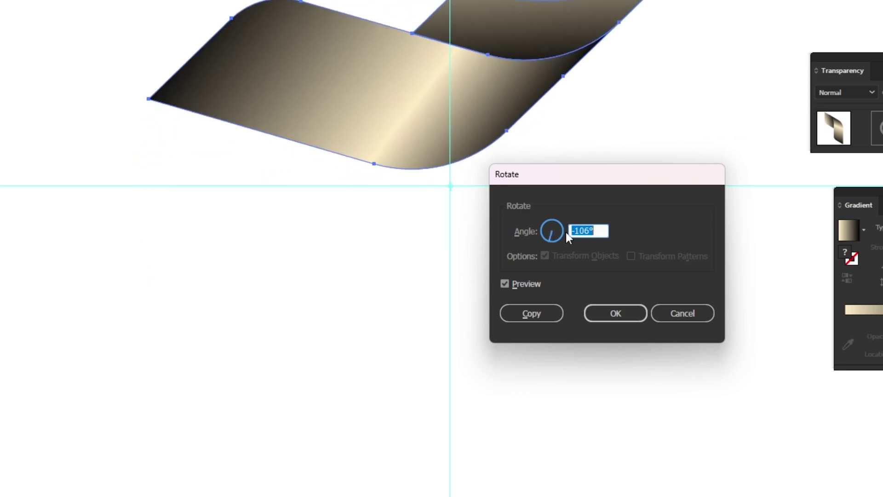
{"action": "key", "text": "Down"}
{"action": "key", "text": "Down"}
{"action": "key", "text": "Down"}
{"action": "key", "text": "Down"}
{"action": "key", "text": "Down"}
{"action": "key", "text": "Down"}
{"action": "key", "text": "Down"}
{"action": "key", "text": "Down"}
{"action": "key", "text": "Down"}
{"action": "key", "text": "Down"}
{"action": "key", "text": "Down"}
{"action": "key", "text": "Down"}
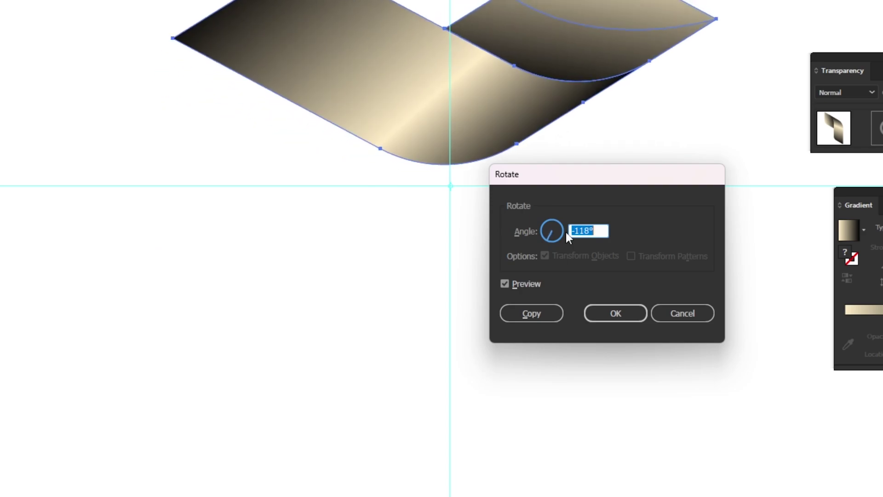
{"action": "key", "text": "Down"}
{"action": "key", "text": "Down"}
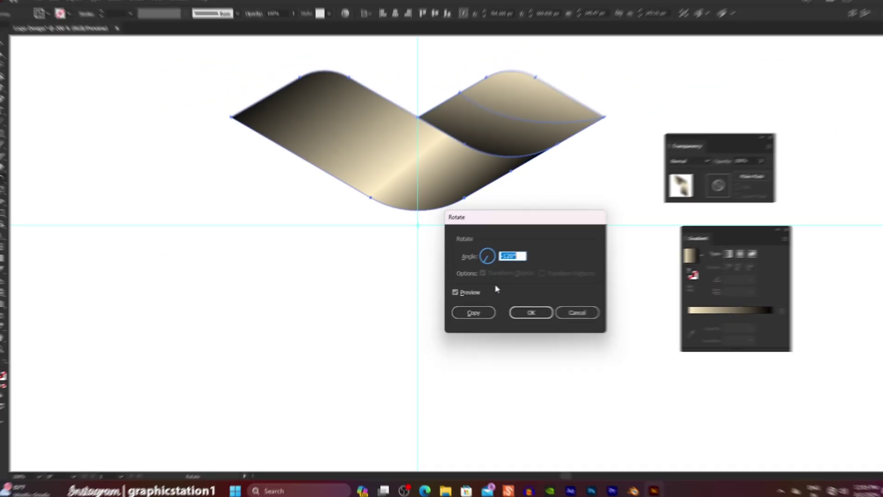
{"action": "left_click", "coordinate": [470, 312]}
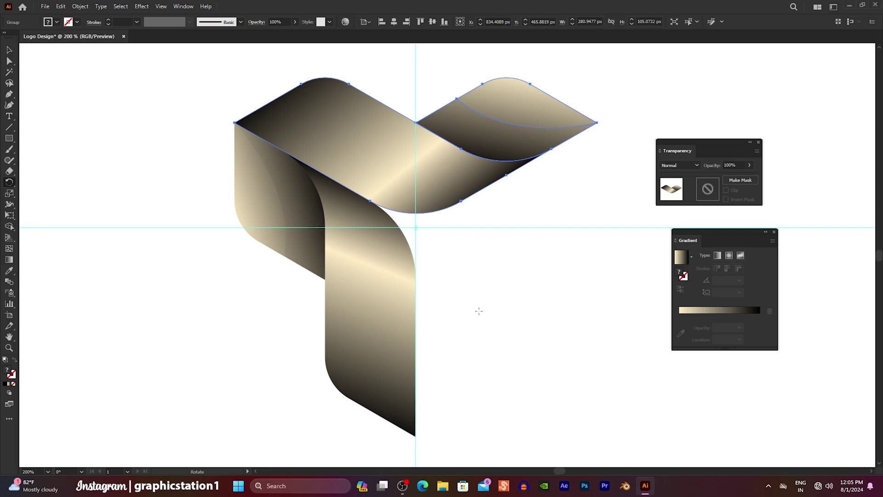
Repeat the rotated copy to add the third arm, then unlock all objects
{"action": "key", "text": "ctrl+d"}
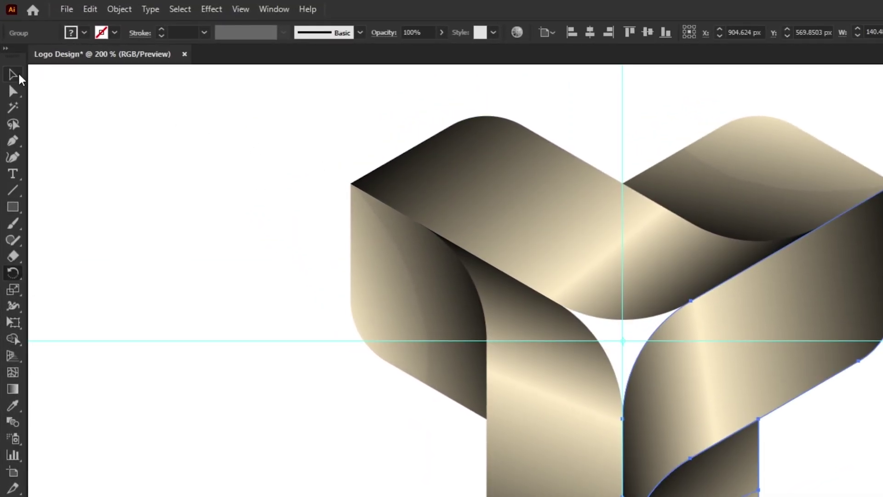
{"action": "left_click", "coordinate": [123, 151]}
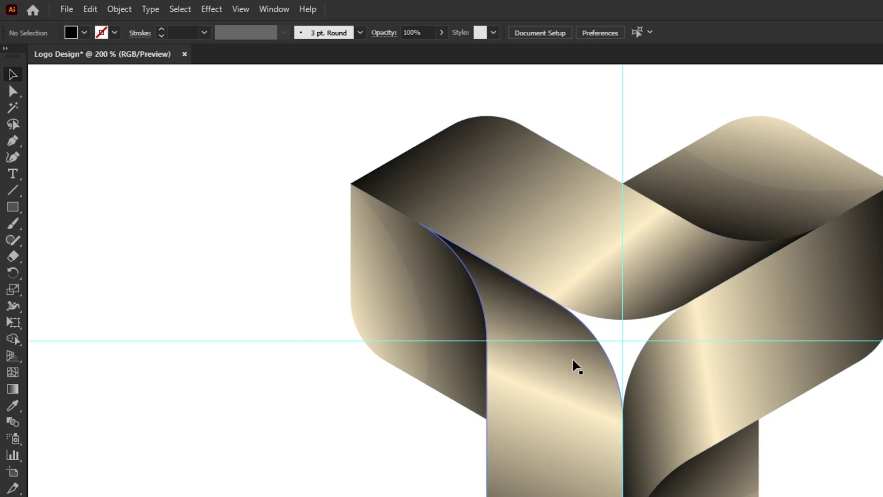
{"action": "left_click", "coordinate": [119, 10]}
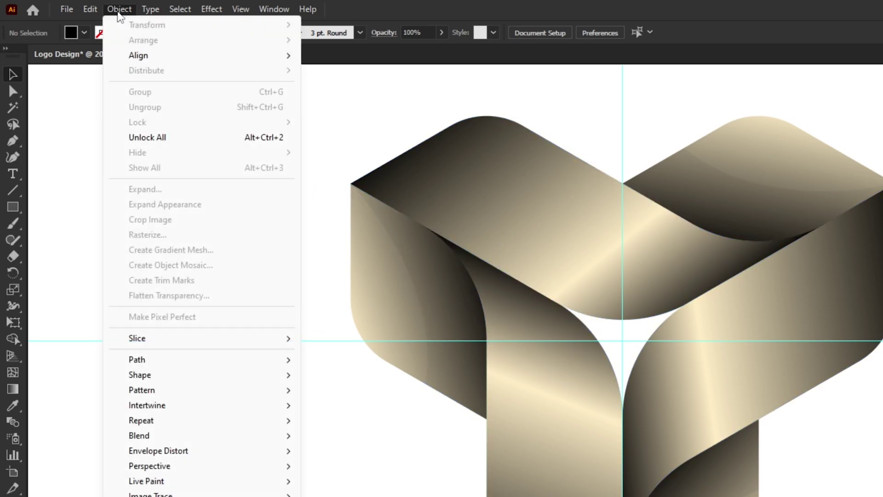
{"action": "left_click", "coordinate": [124, 138]}
Delete the horizontal and vertical guides crossing the logo
{"action": "left_click_drag", "start_coordinate": [154, 264], "coordinate": [207, 368]}
{"action": "key", "text": "Delete"}
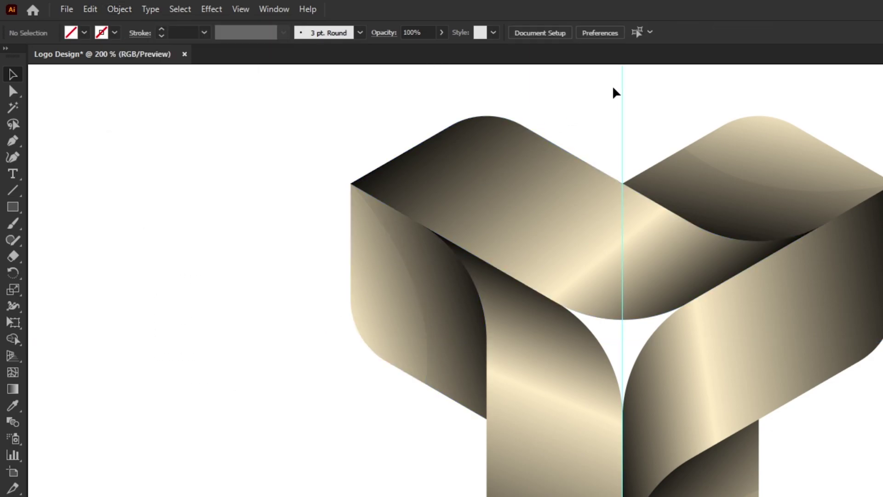
{"action": "left_click_drag", "start_coordinate": [613, 87], "coordinate": [640, 121]}
{"action": "key", "text": "Delete"}
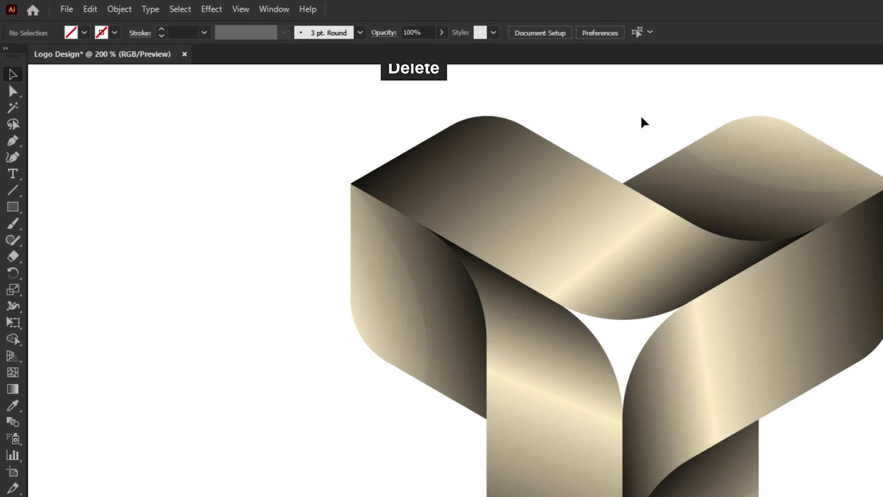
Draw a black-filled circle over the logo's centre with the Ellipse tool
{"action": "left_click", "coordinate": [19, 209]}
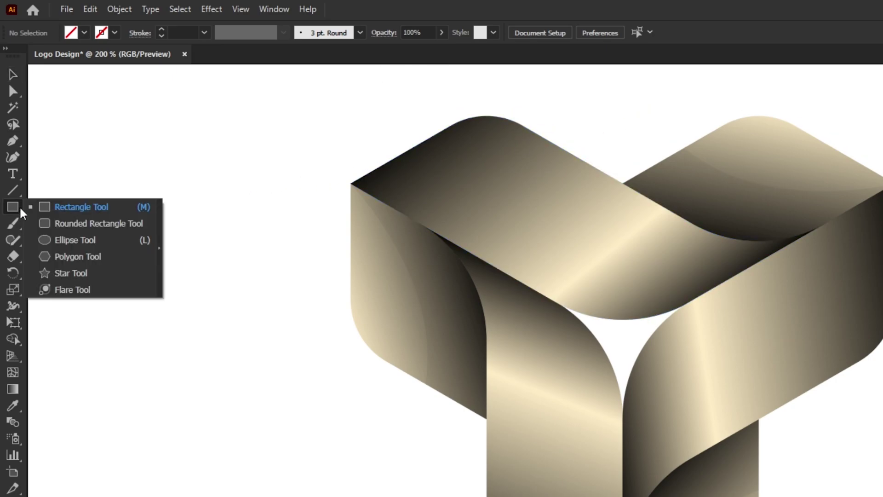
{"action": "left_click", "coordinate": [61, 240]}
{"action": "left_click", "coordinate": [84, 33]}
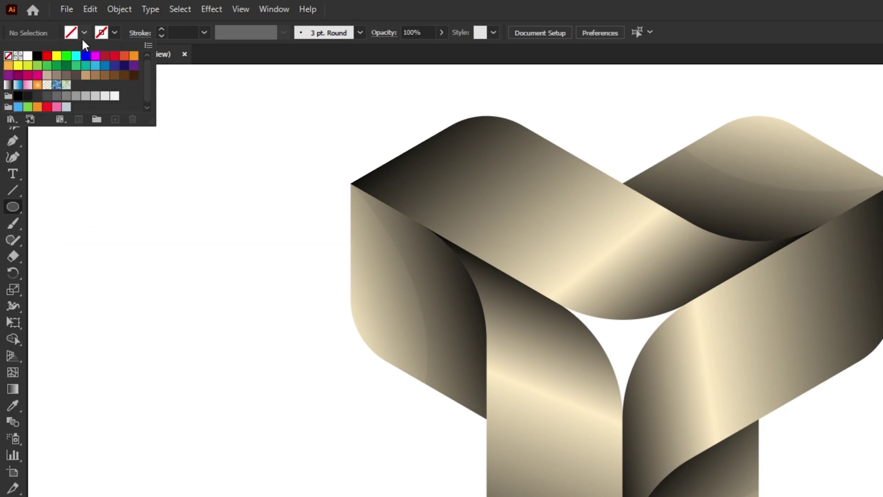
{"action": "left_click", "coordinate": [38, 56]}
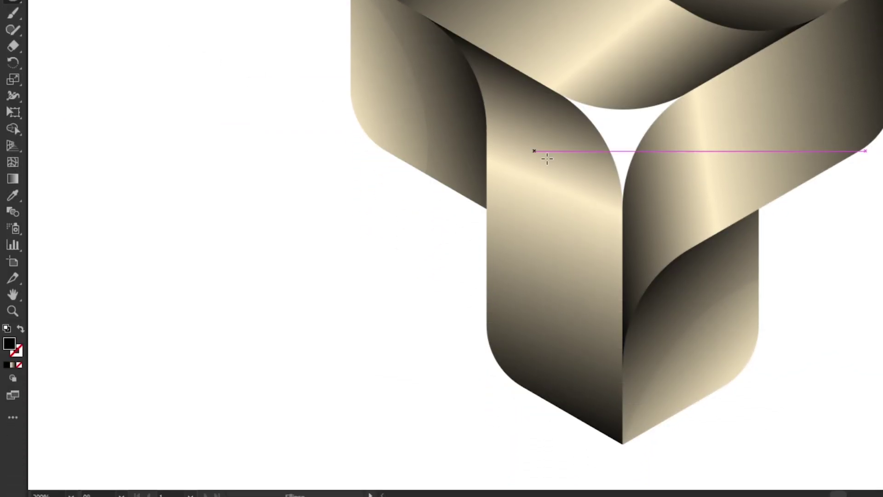
{"action": "left_click_drag", "start_coordinate": [574, 181], "coordinate": [652, 47]}
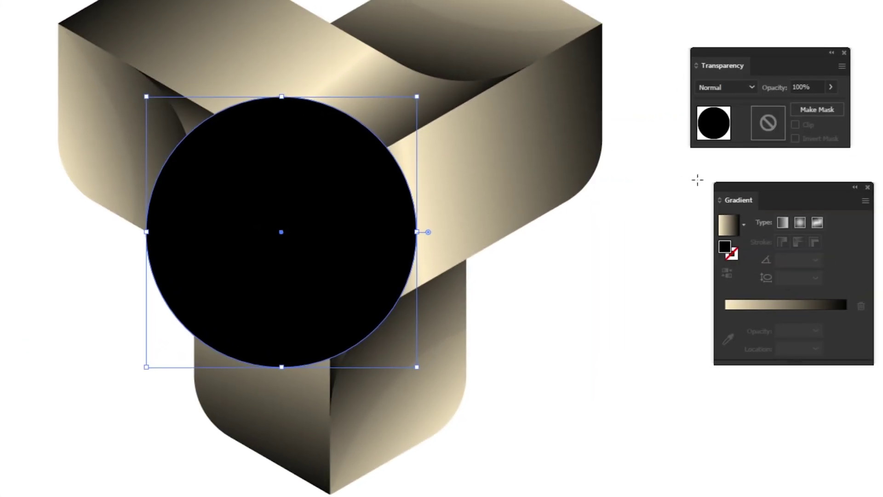
Give the circle a reversed radial White, Black gradient with the white stop at 0% opacity
{"action": "left_click_drag", "start_coordinate": [782, 196], "coordinate": [554, 147]}
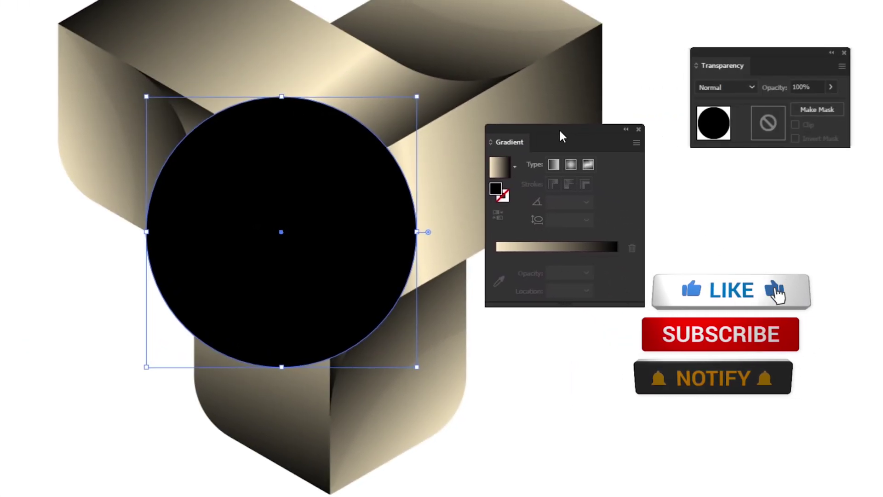
{"action": "left_click", "coordinate": [515, 165]}
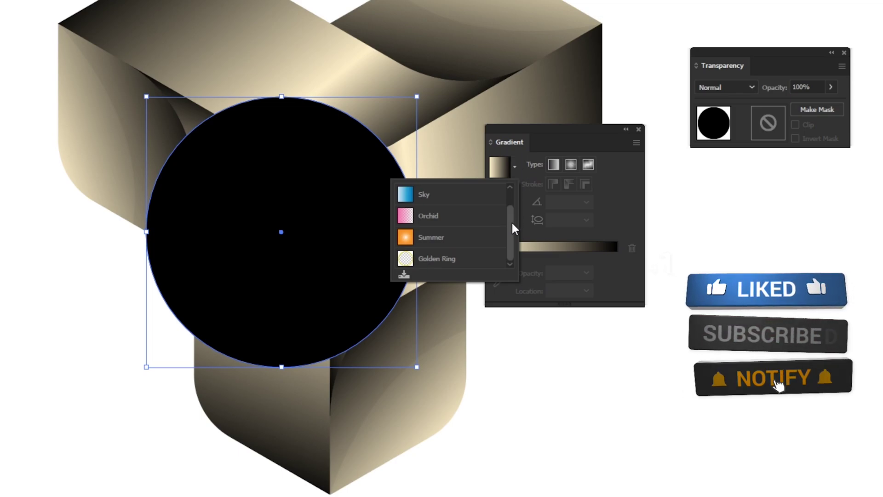
{"action": "left_click", "coordinate": [437, 187]}
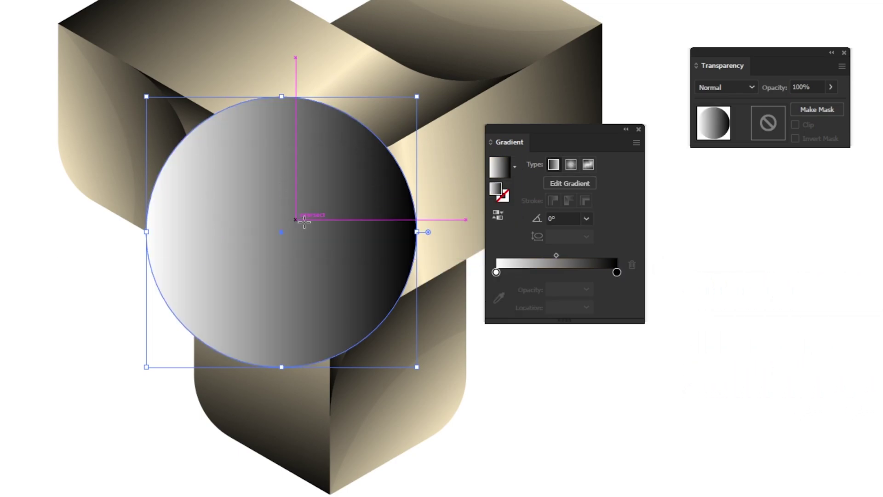
{"action": "left_click", "coordinate": [571, 164]}
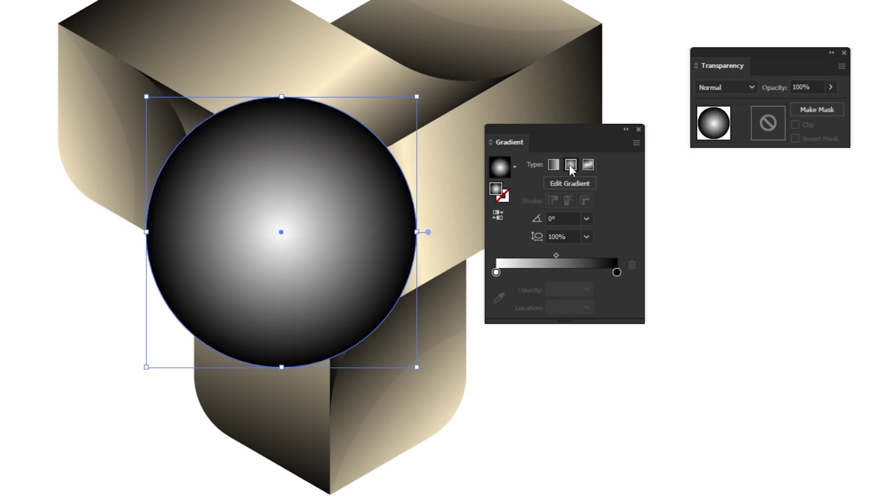
{"action": "left_click", "coordinate": [501, 215]}
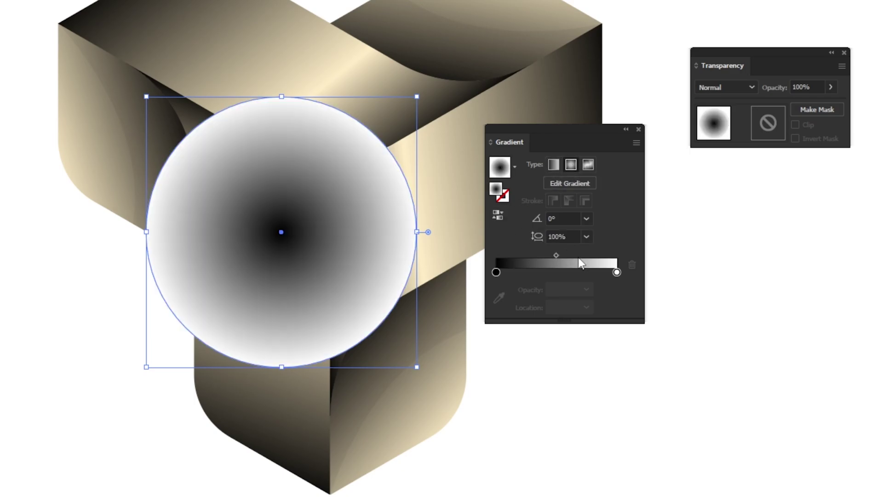
{"action": "left_click", "coordinate": [617, 273]}
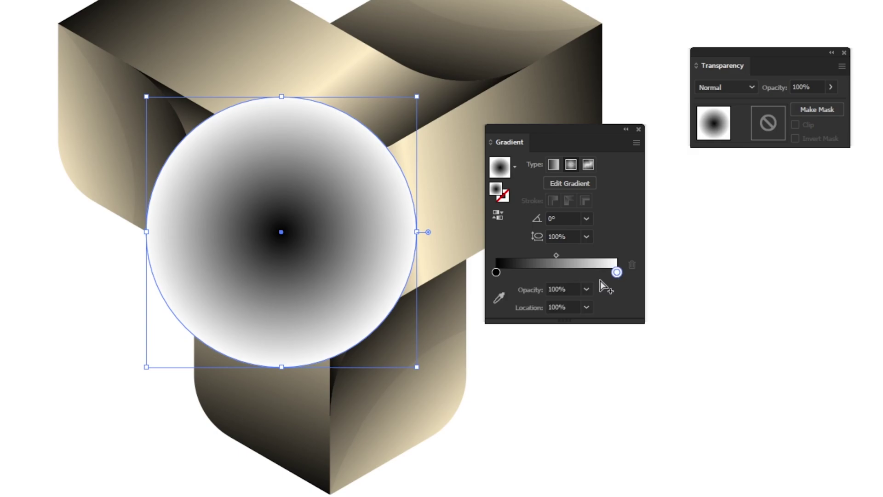
{"action": "left_click", "coordinate": [586, 288]}
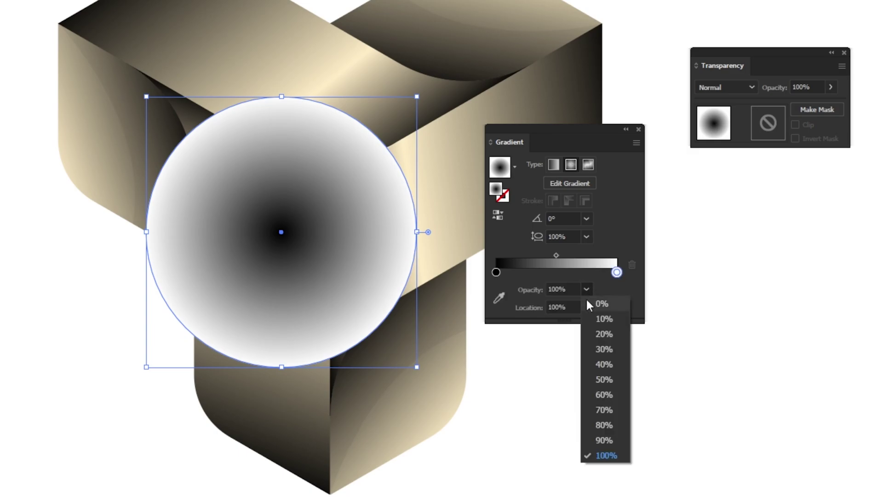
{"action": "left_click", "coordinate": [588, 301]}
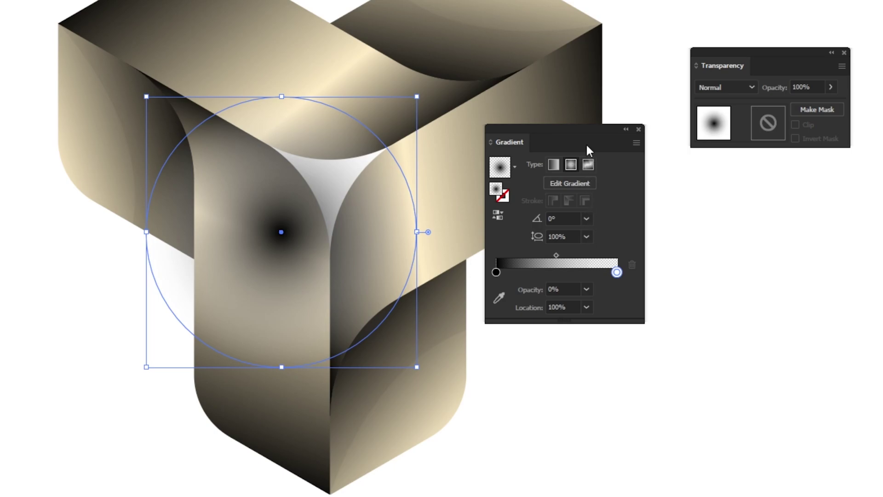
{"action": "mouse_move", "coordinate": [591, 132]}
{"action": "left_mouse_down"}
{"action": "mouse_move", "coordinate": [700, 184]}
{"action": "mouse_move", "coordinate": [876, 190]}
{"action": "left_mouse_up"}
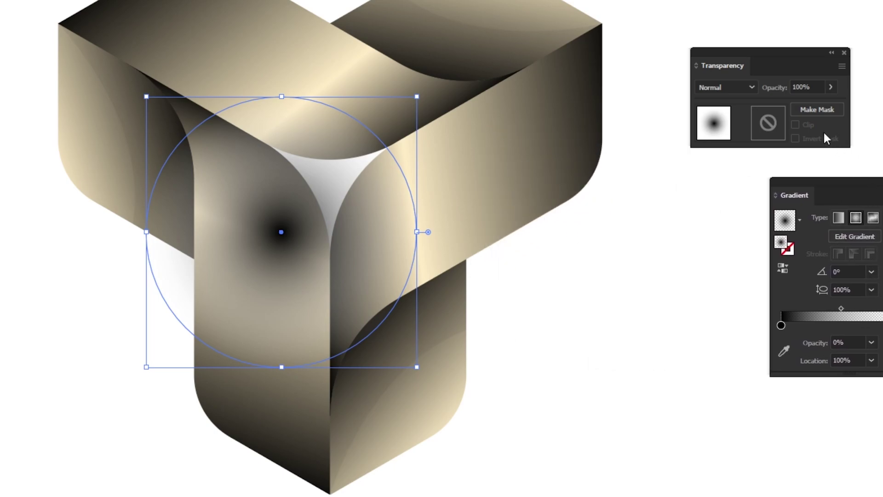
Set the circle's blend mode to Multiply
{"action": "left_click_drag", "start_coordinate": [786, 64], "coordinate": [576, 203]}
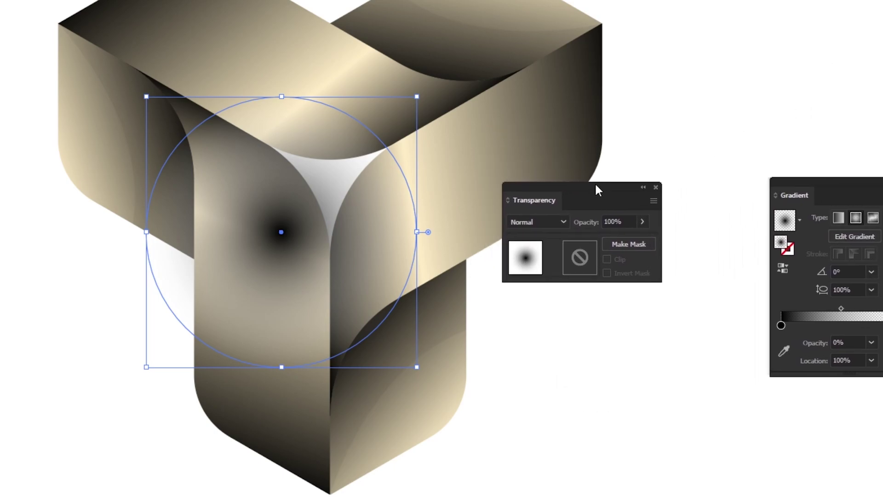
{"action": "left_click", "coordinate": [552, 221]}
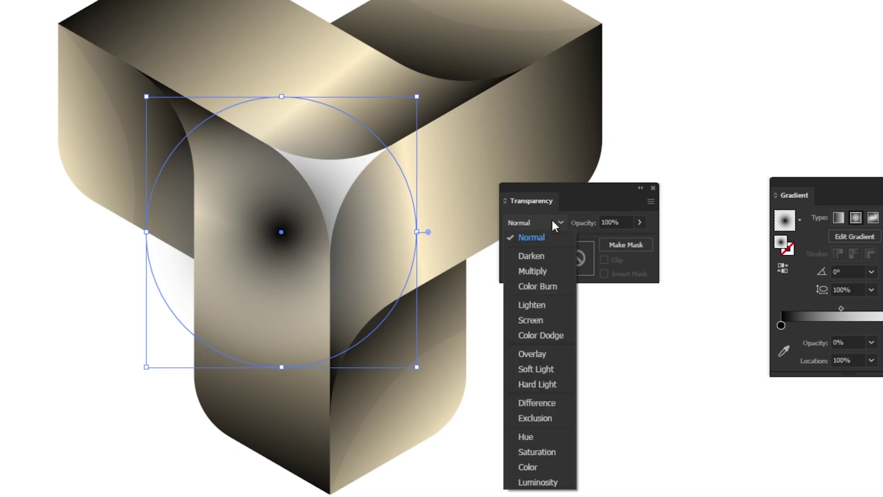
{"action": "left_click", "coordinate": [550, 269]}
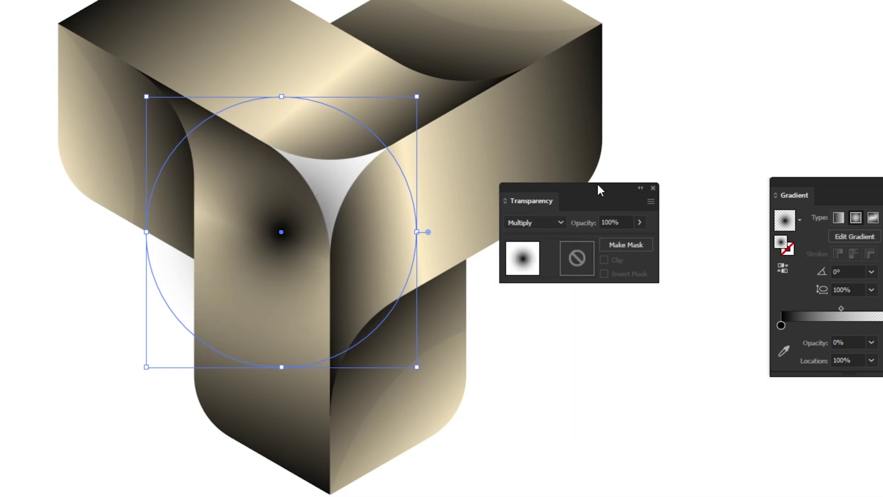
{"action": "left_click_drag", "start_coordinate": [606, 184], "coordinate": [809, 14]}
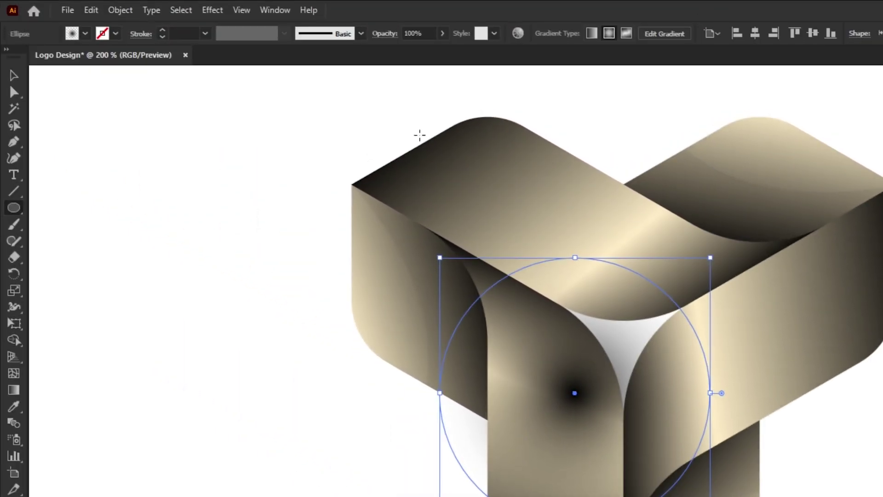
Flatten the dark gradient circle into a thin ellipse and send it behind the logo
{"action": "left_click", "coordinate": [13, 79]}
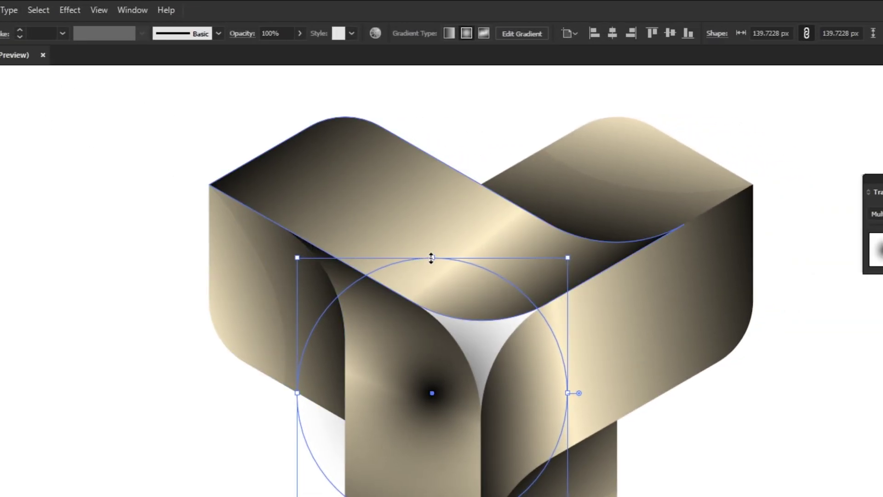
{"action": "mouse_move", "coordinate": [431, 257]}
{"action": "left_mouse_down"}
{"action": "mouse_move", "coordinate": [447, 272]}
{"action": "mouse_move", "coordinate": [483, 446]}
{"action": "left_mouse_up"}
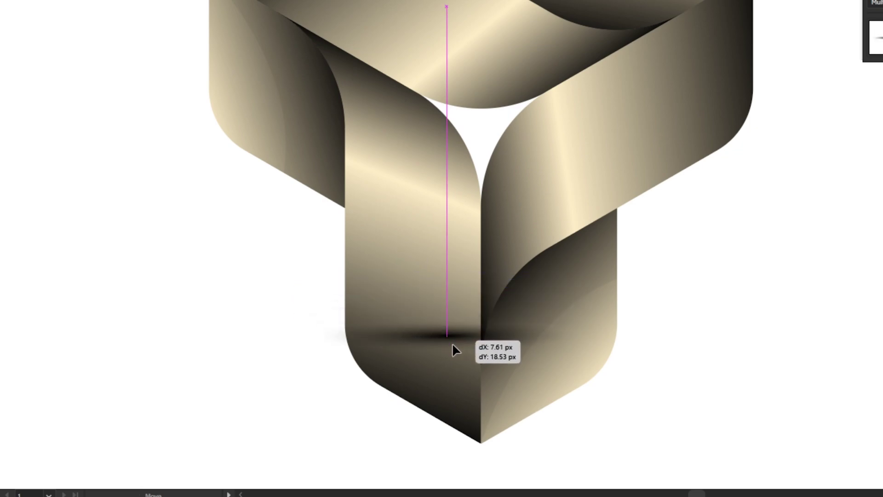
{"action": "right_click", "coordinate": [484, 444]}
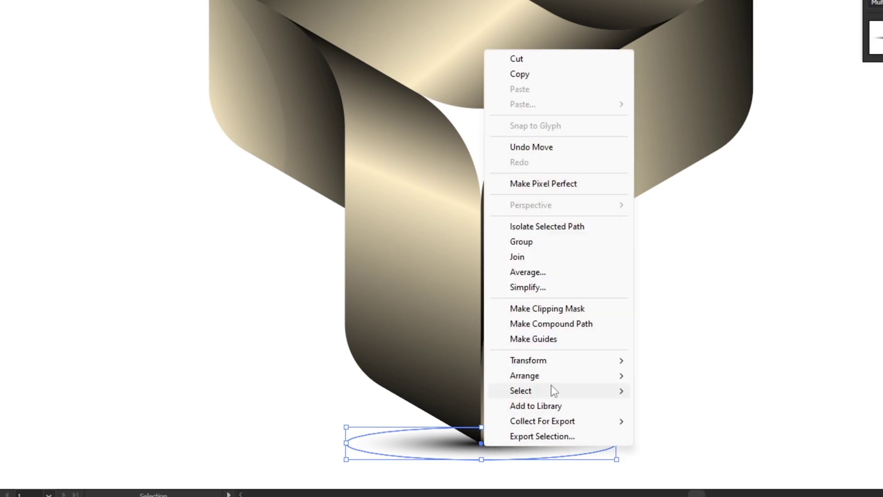
{"action": "mouse_move", "coordinate": [524, 375]}
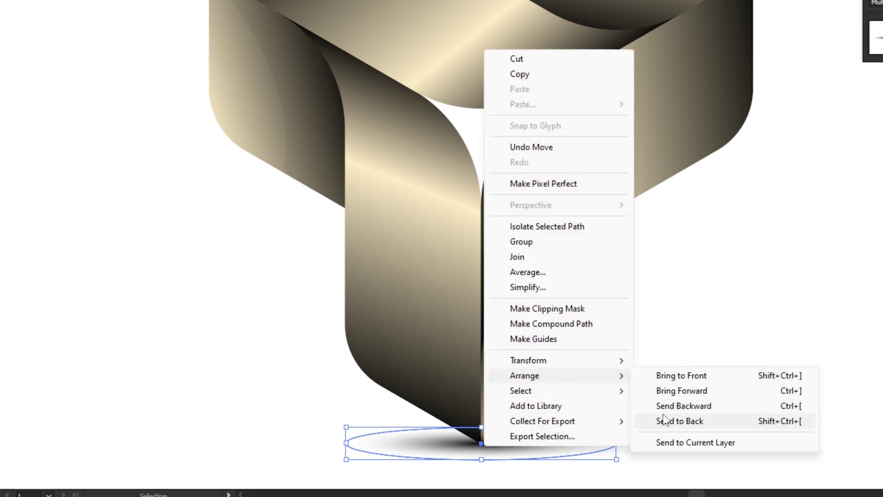
{"action": "left_click", "coordinate": [664, 421]}
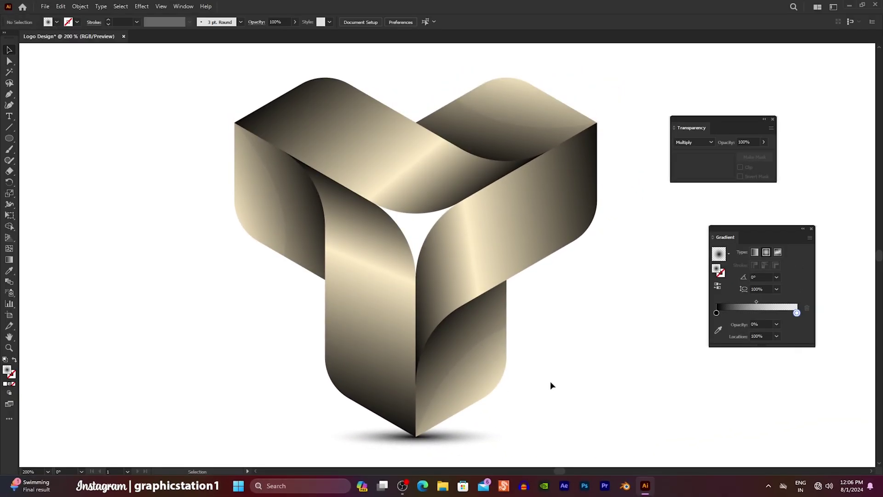
Close the Gradient and Transparency panels
{"action": "left_click", "coordinate": [811, 229]}
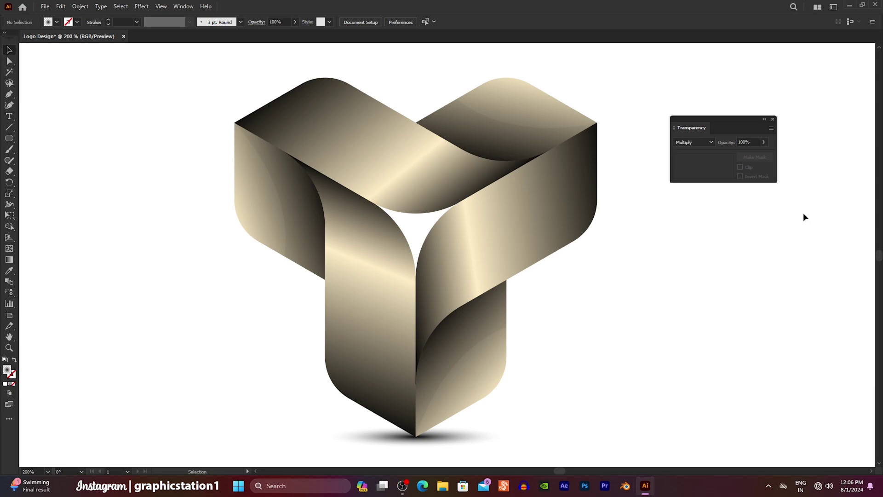
{"action": "left_click", "coordinate": [773, 119]}
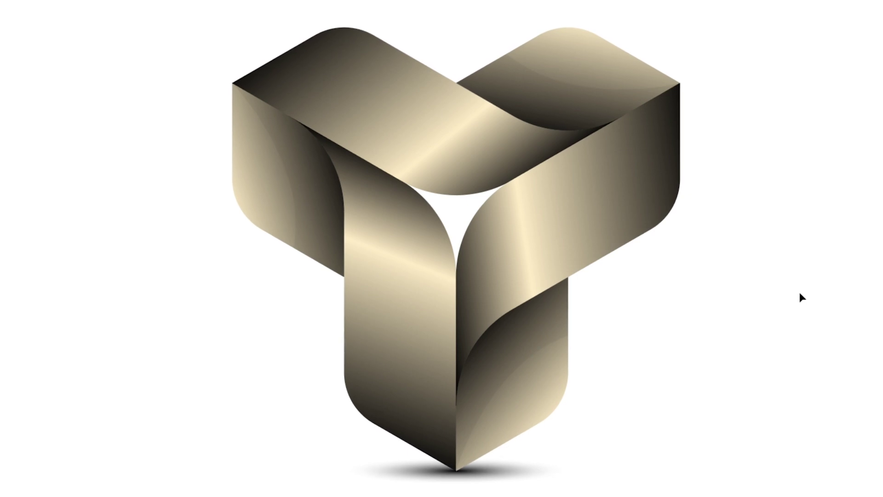